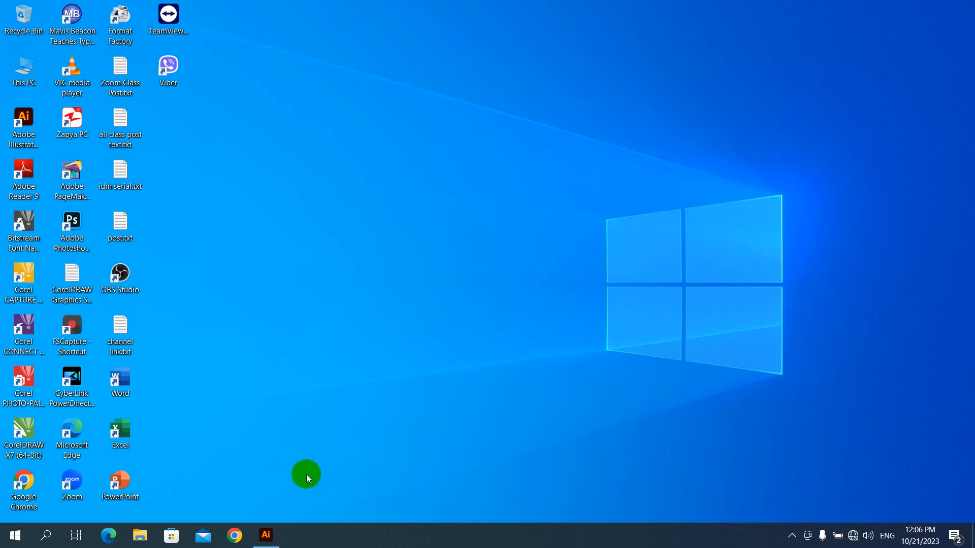
- Switch to Adobe Illustrator and create a new document named pathfinder, 6 in wide and 6 in high
{"action": "left_click", "coordinate": [266, 536]}
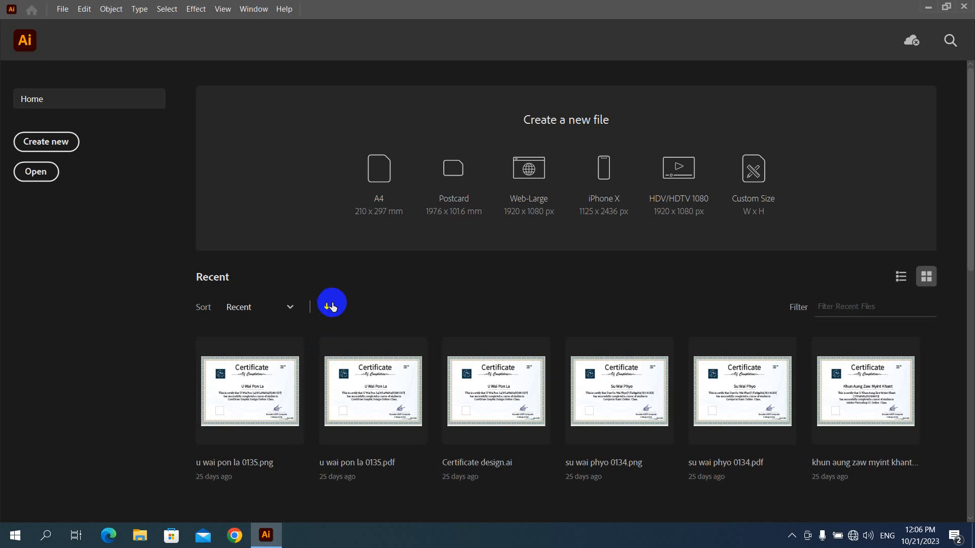
{"action": "left_click", "coordinate": [63, 146]}
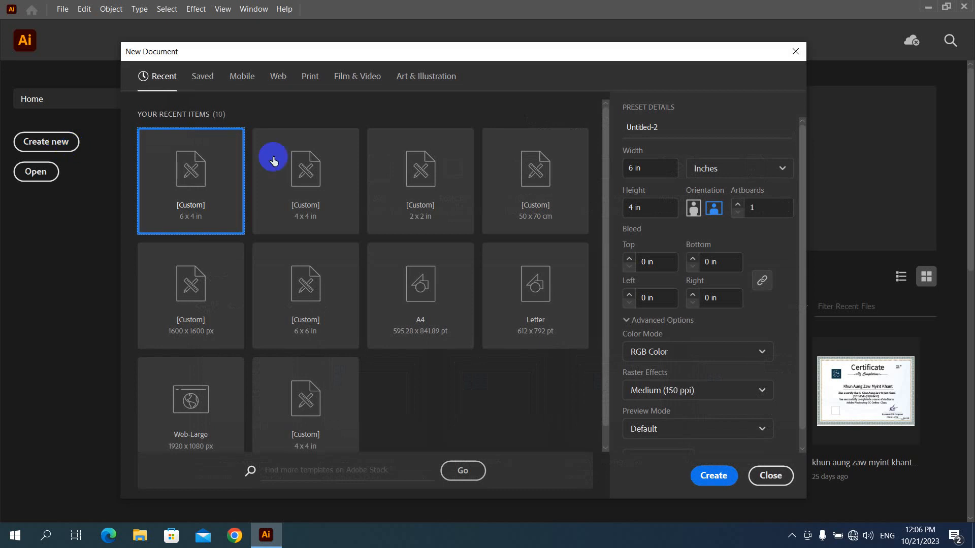
{"action": "left_click", "coordinate": [649, 167]}
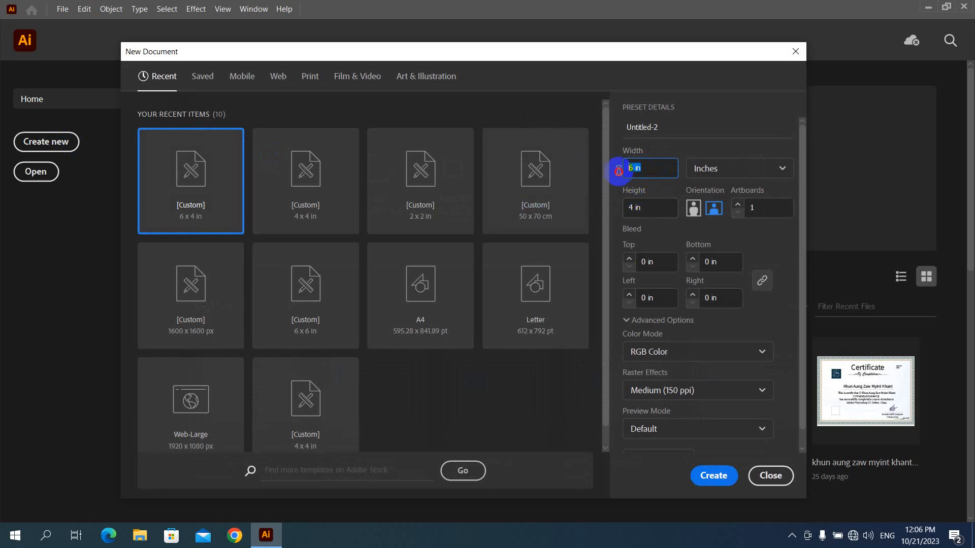
{"action": "left_click", "coordinate": [657, 207]}
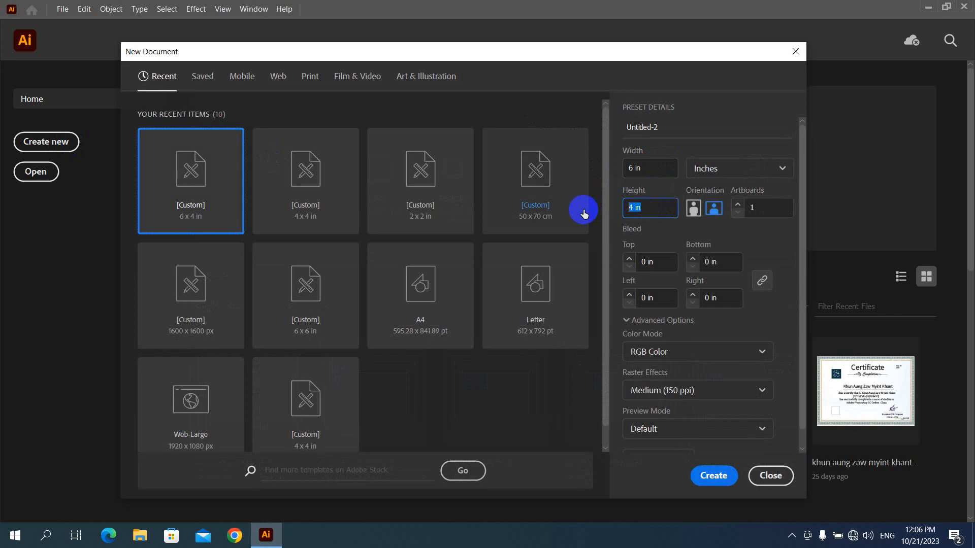
{"action": "type", "text": "6"}
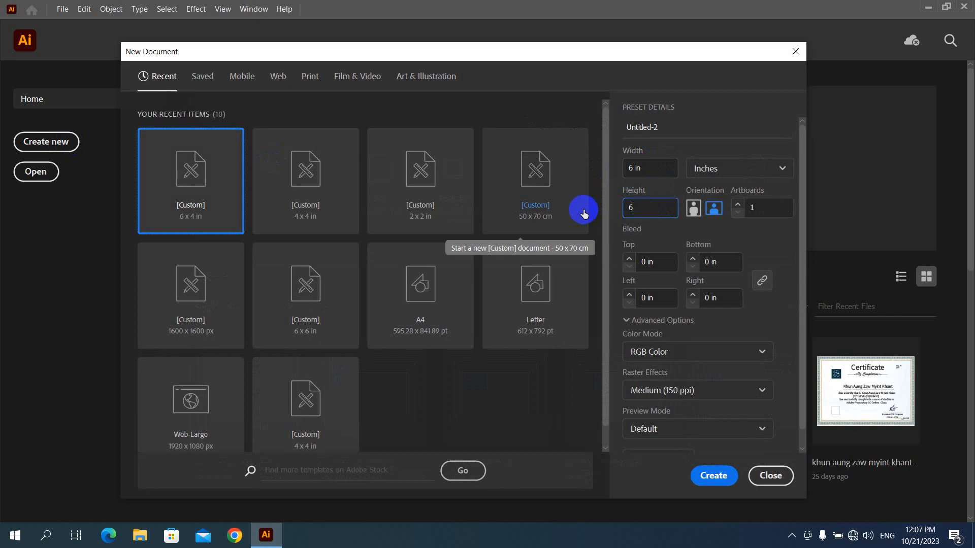
{"action": "double_click", "coordinate": [637, 131]}
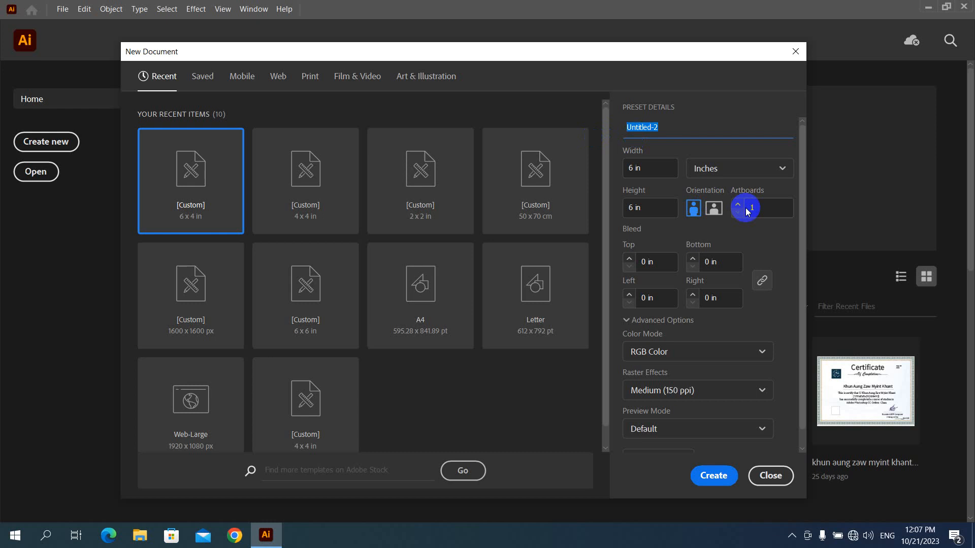
{"action": "type", "text": "pathfin"}
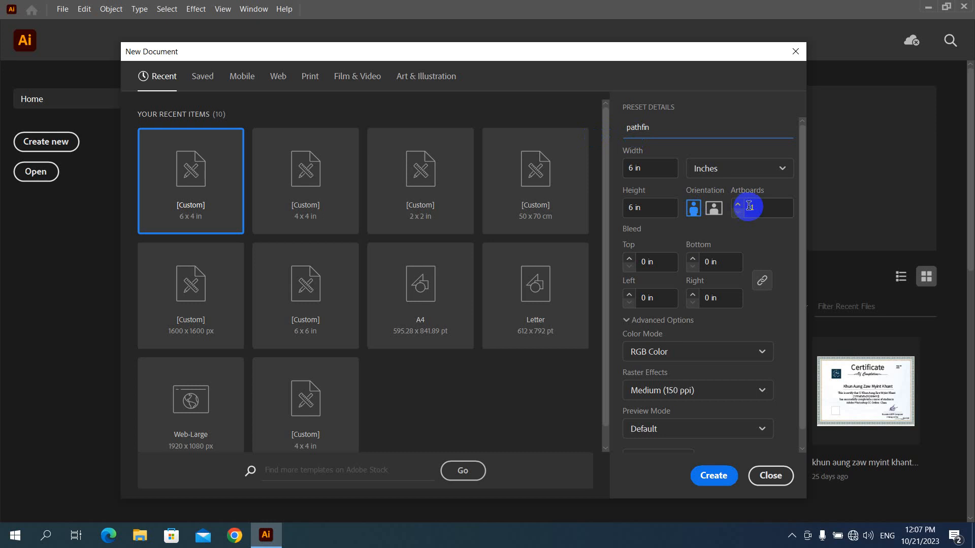
{"action": "type", "text": "der"}
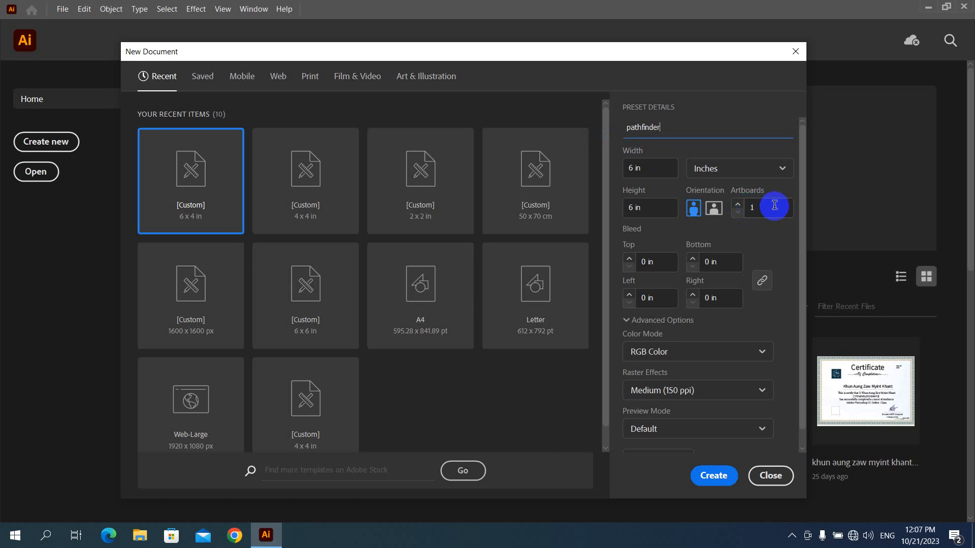
{"action": "left_click", "coordinate": [712, 475]}
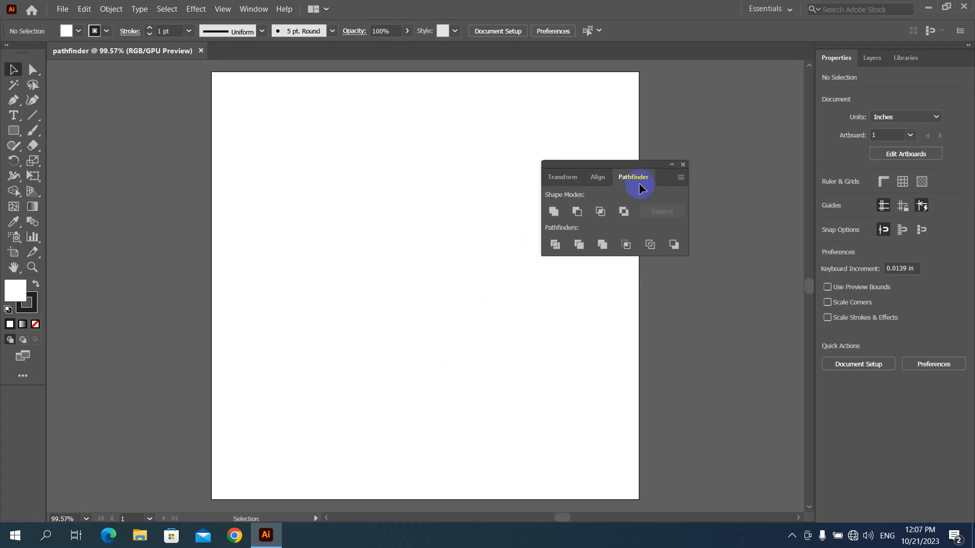
- Close the floating Pathfinder panel and draw a circle about 1.29 in across in the upper-left part of the artboard
{"action": "left_click", "coordinate": [683, 164]}
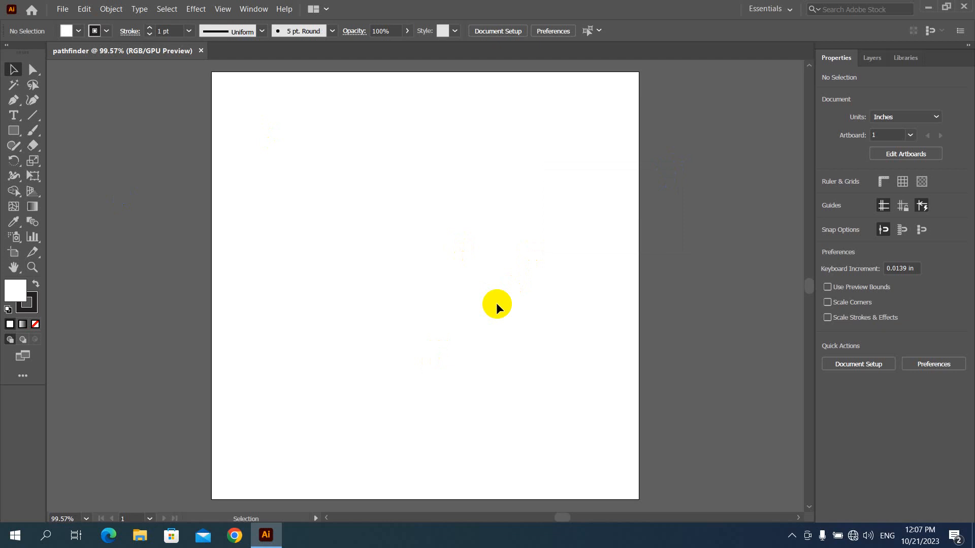
{"action": "left_click", "coordinate": [31, 101]}
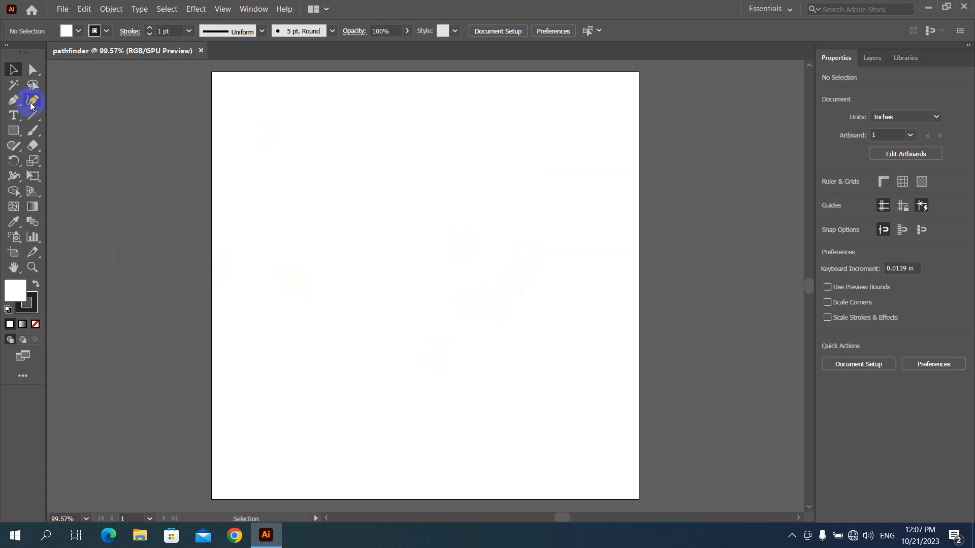
{"action": "left_click_drag", "start_coordinate": [14, 131], "coordinate": [90, 166]}
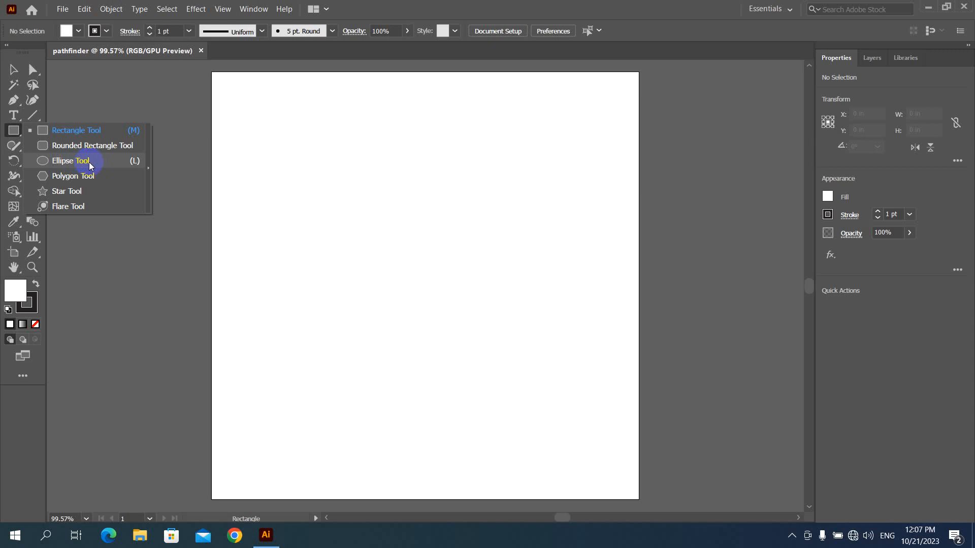
{"action": "mouse_move", "coordinate": [90, 166]}
{"action": "left_mouse_down"}
{"action": "mouse_move", "coordinate": [106, 160]}
{"action": "mouse_move", "coordinate": [94, 160]}
{"action": "left_mouse_up"}
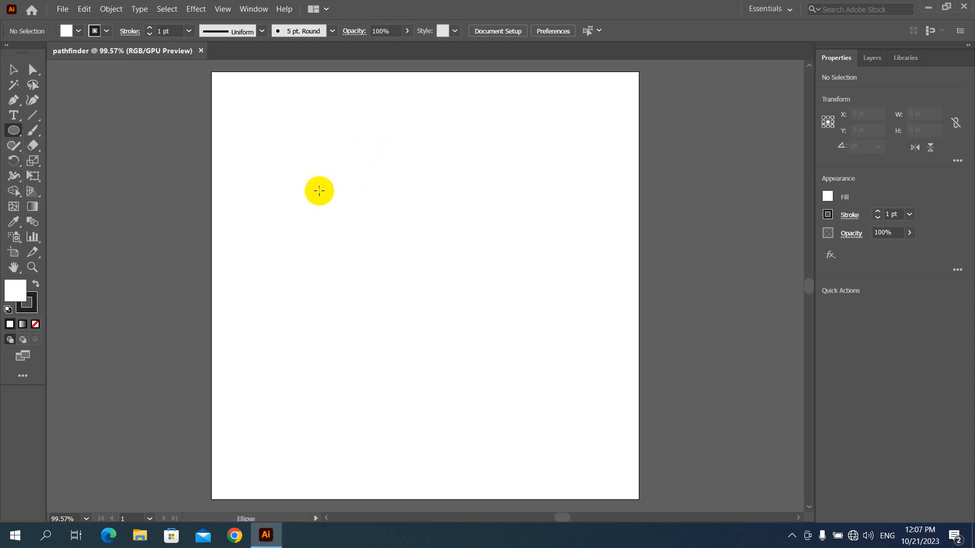
{"action": "left_click_drag", "start_coordinate": [283, 163], "coordinate": [374, 251]}
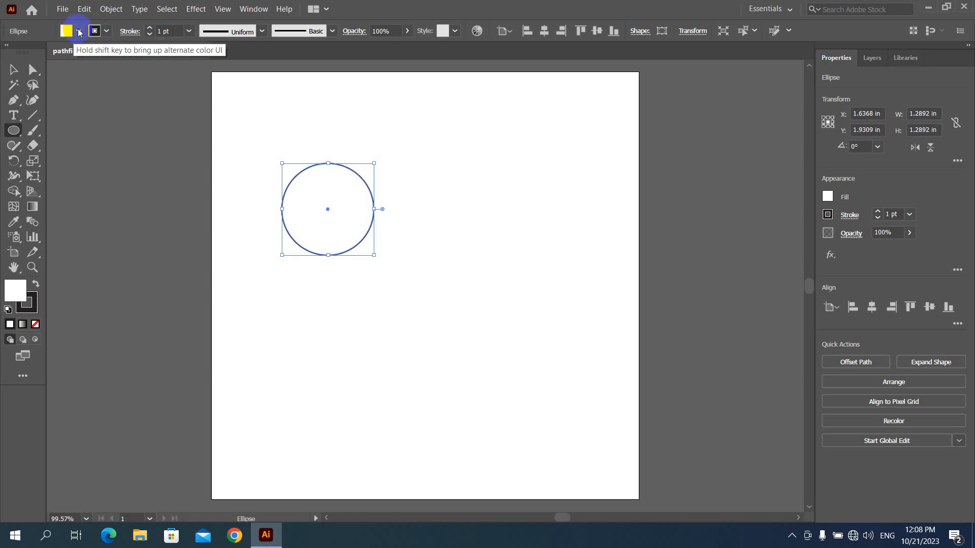
- Fill the circle with CMYK Yellow and remove its stroke
{"action": "left_click", "coordinate": [79, 32]}
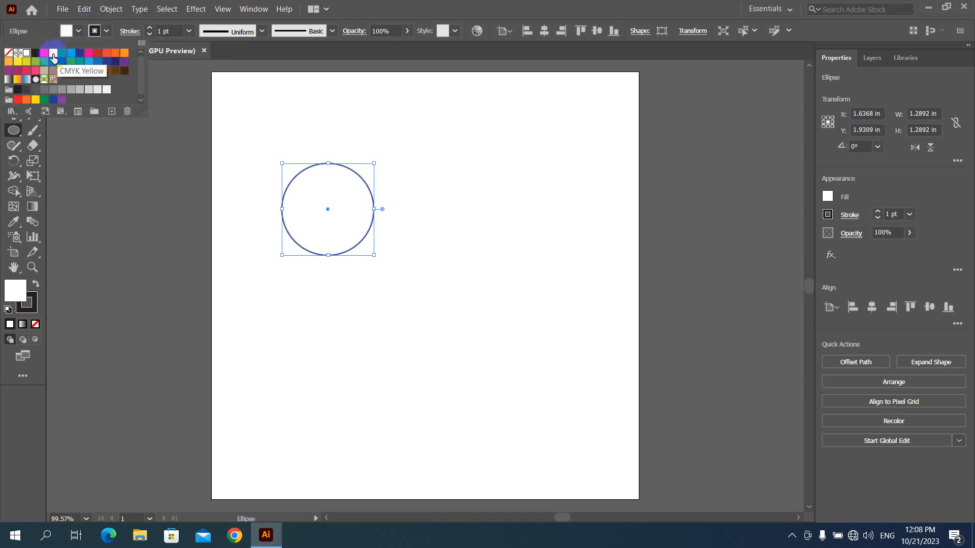
{"action": "left_click", "coordinate": [54, 57]}
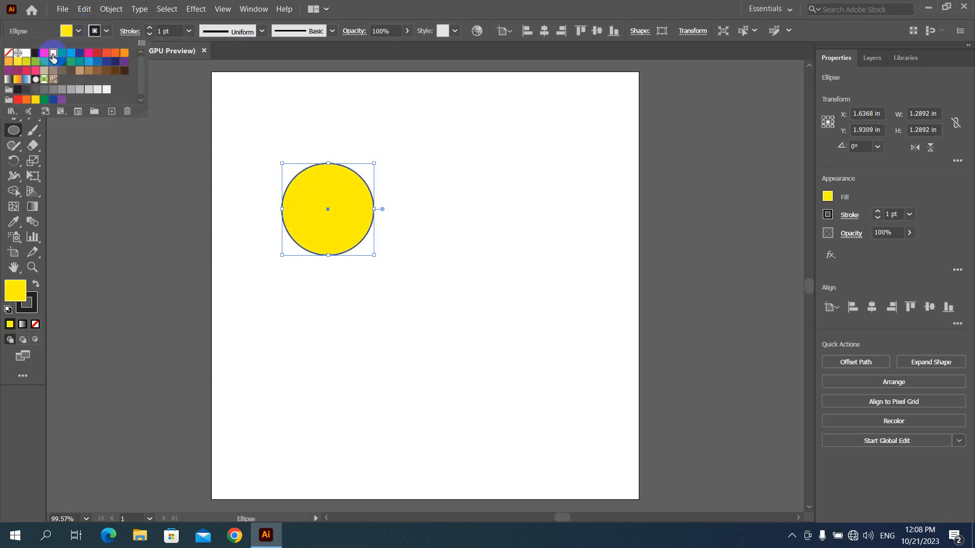
{"action": "left_click", "coordinate": [109, 31]}
{"action": "left_click", "coordinate": [108, 32]}
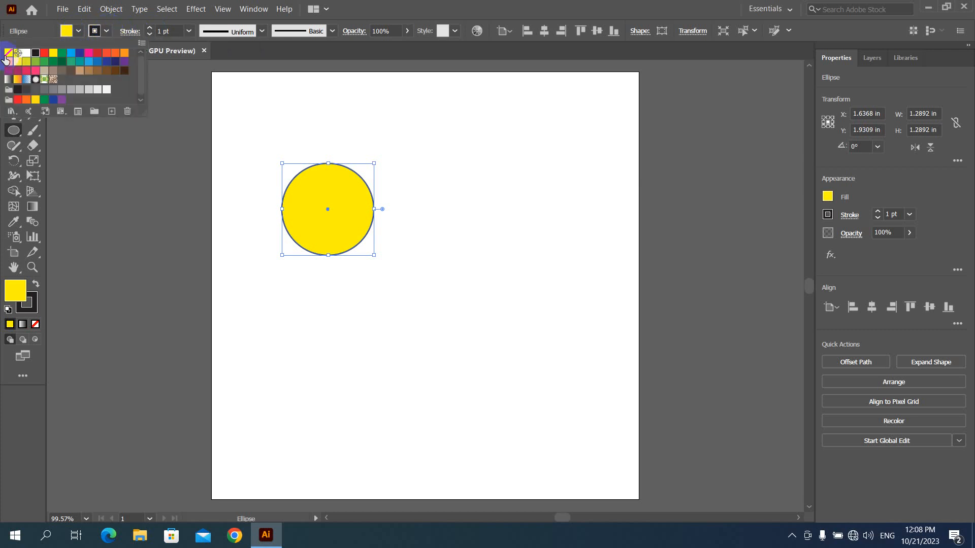
{"action": "left_click", "coordinate": [8, 53]}
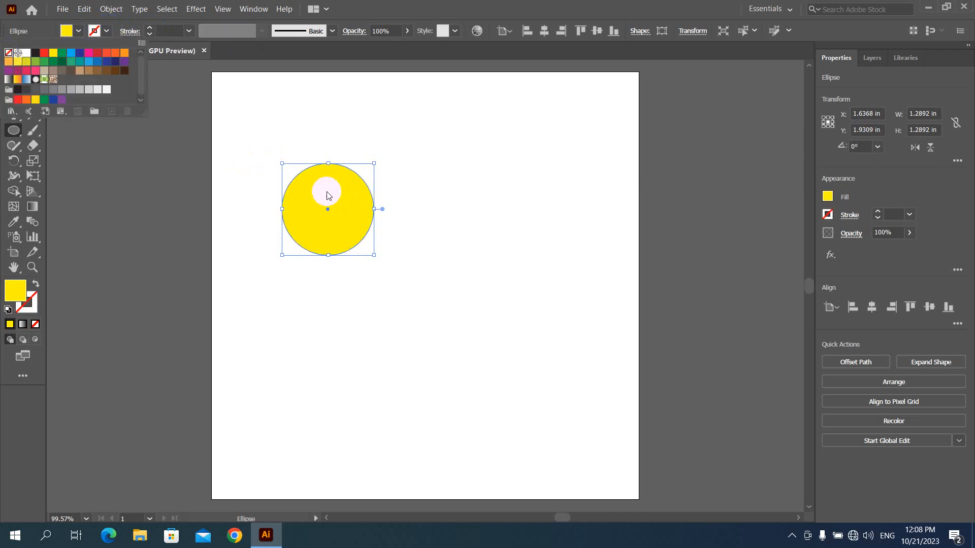
{"action": "left_click", "coordinate": [325, 193]}
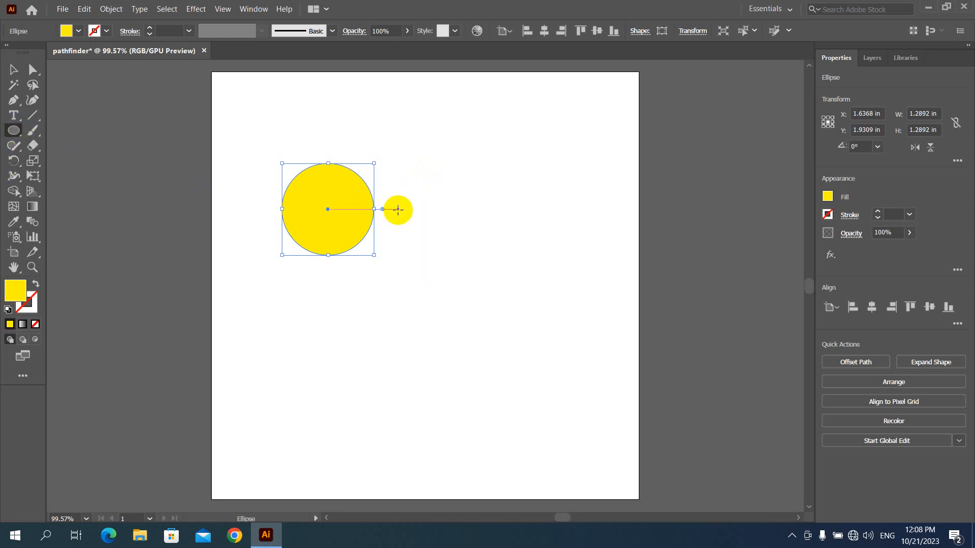
- Move the yellow circle up to about Y 1.57 in and place a copy to its right at about X 3.18 in
{"action": "key", "text": "v"}
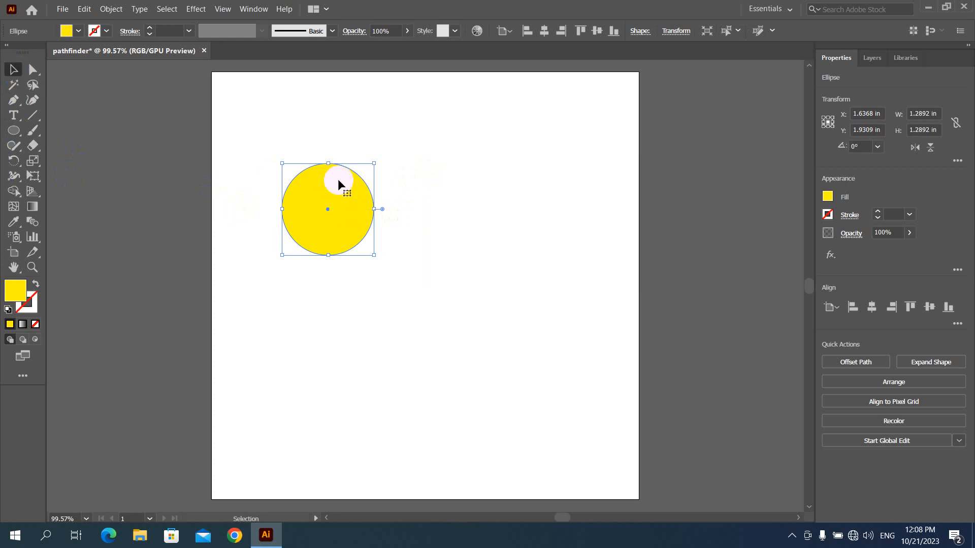
{"action": "left_click_drag", "start_coordinate": [344, 189], "coordinate": [348, 168]}
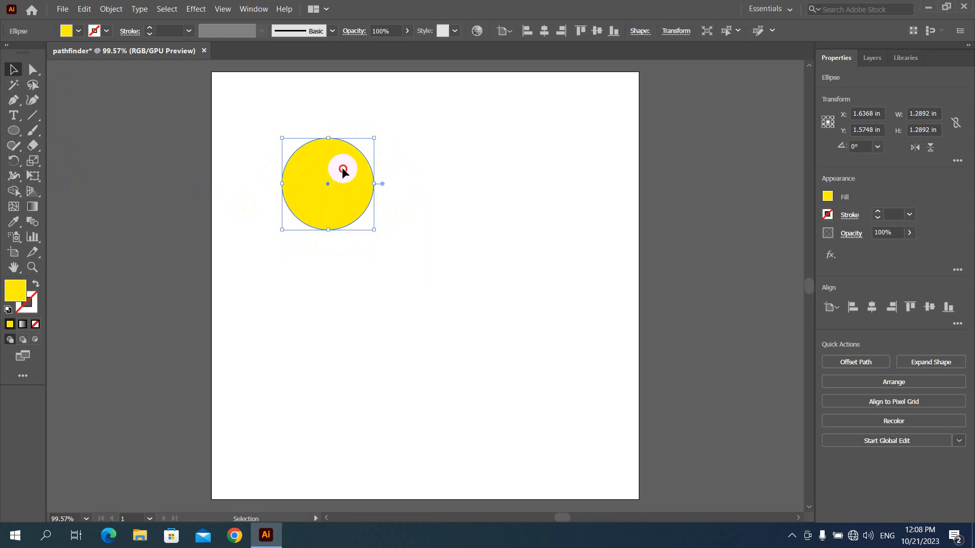
{"action": "left_click_drag", "start_coordinate": [343, 170], "coordinate": [475, 181]}
{"action": "left_click_drag", "start_coordinate": [457, 181], "coordinate": [431, 190]}
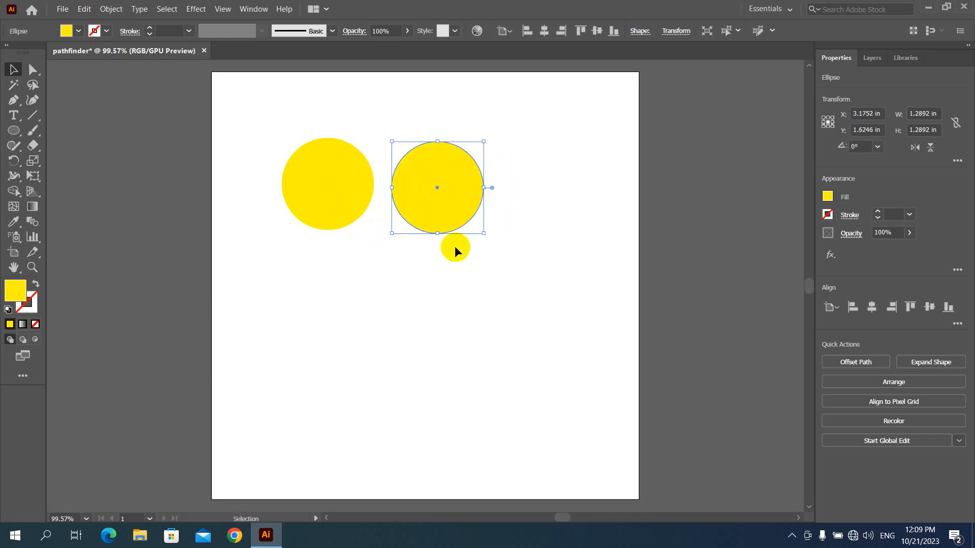
- Change the fill of the copied circle on the right to green and deselect it
{"action": "left_click", "coordinate": [78, 32]}
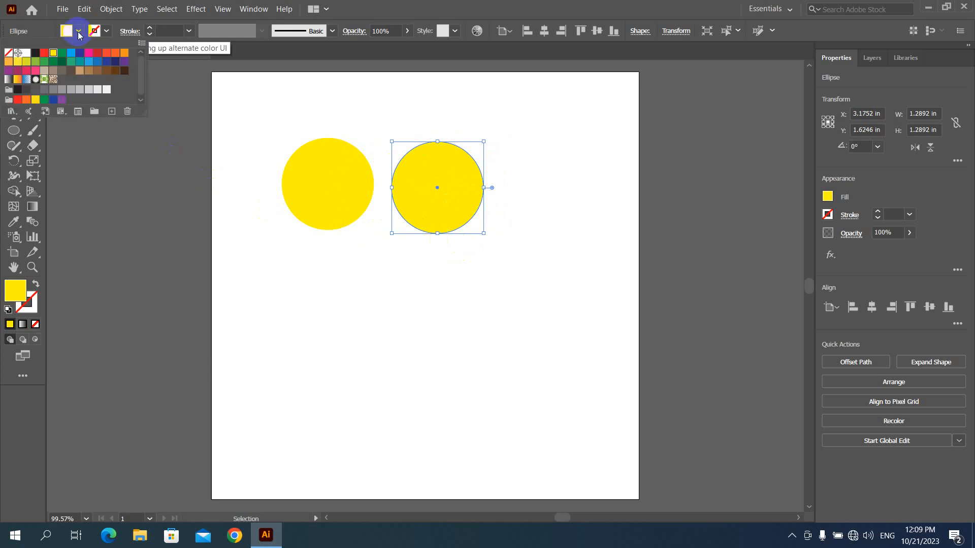
{"action": "left_click", "coordinate": [61, 53]}
{"action": "left_click", "coordinate": [551, 202]}
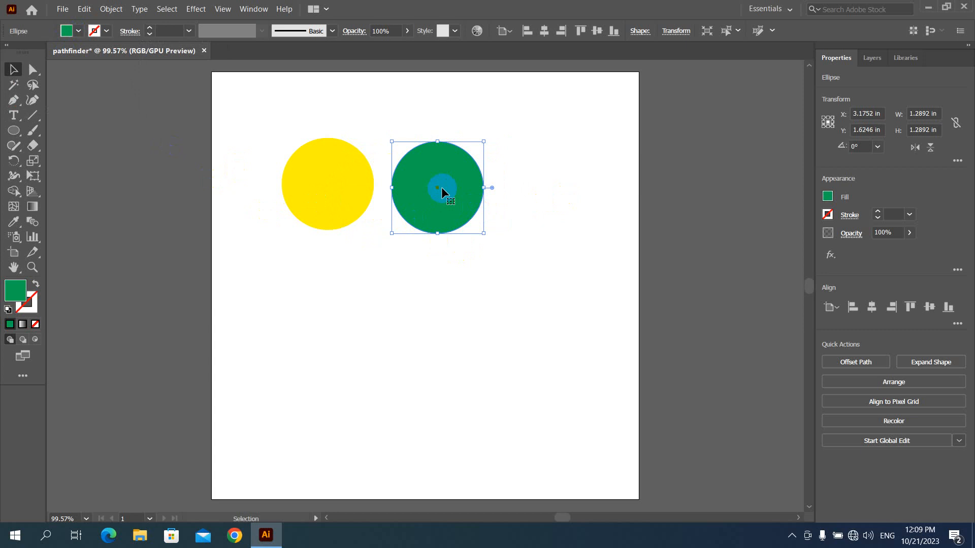
- Copy the green circle to below and between the two circles, about X 2.36, Y 2.94 in, and fill the copy with red
{"action": "left_click_drag", "start_coordinate": [441, 192], "coordinate": [380, 287]}
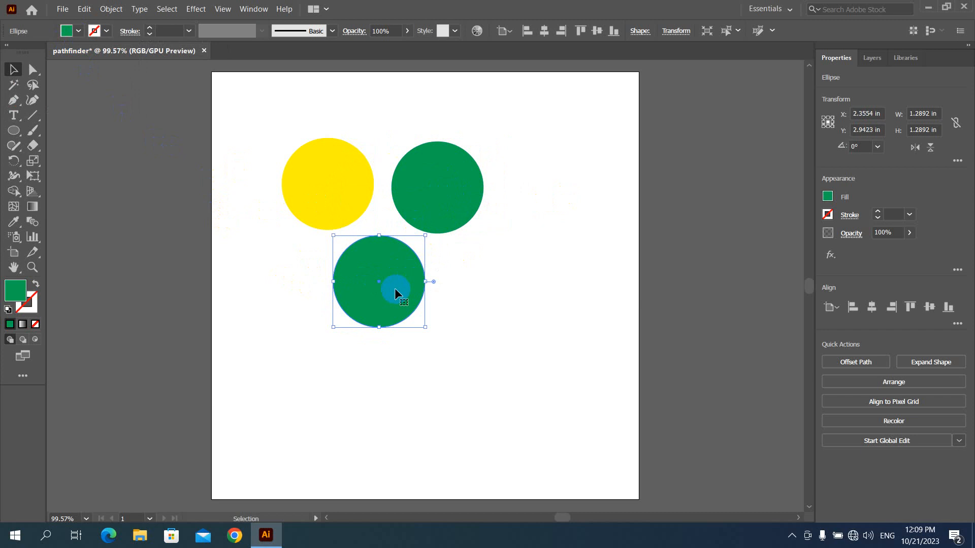
{"action": "left_click", "coordinate": [67, 32]}
{"action": "left_click", "coordinate": [44, 53]}
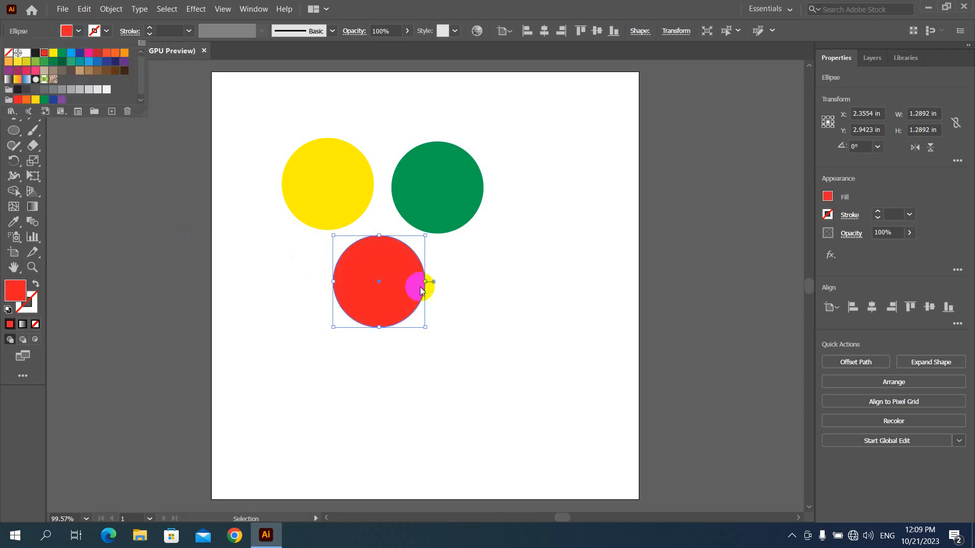
{"action": "left_click", "coordinate": [478, 265]}
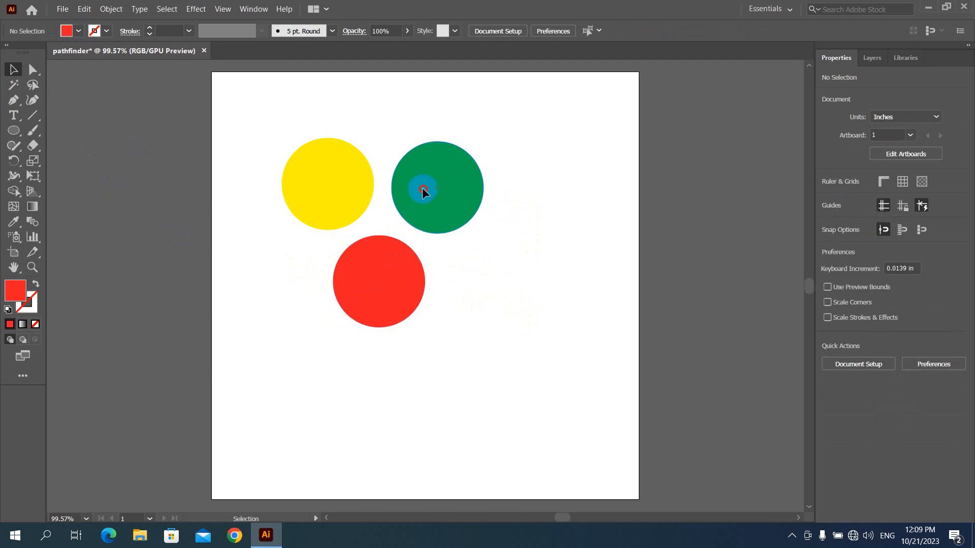
- Move the green circle over the yellow one and the red circle up so that all three overlap
{"action": "left_click_drag", "start_coordinate": [420, 189], "coordinate": [365, 184]}
{"action": "left_click_drag", "start_coordinate": [374, 285], "coordinate": [344, 235]}
{"action": "left_click", "coordinate": [500, 250]}
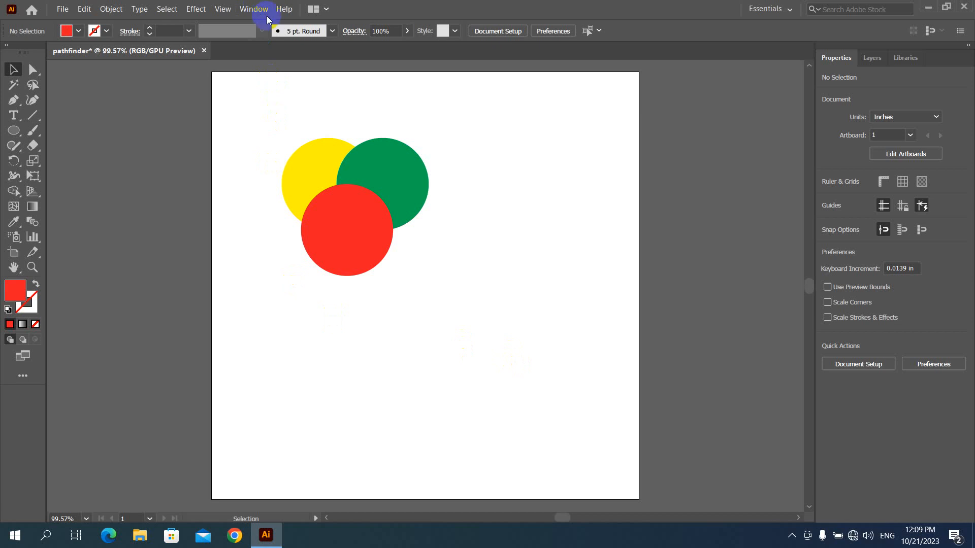
- Open the Pathfinder panel and place it to the right of the overlapping circles
{"action": "left_click", "coordinate": [253, 9]}
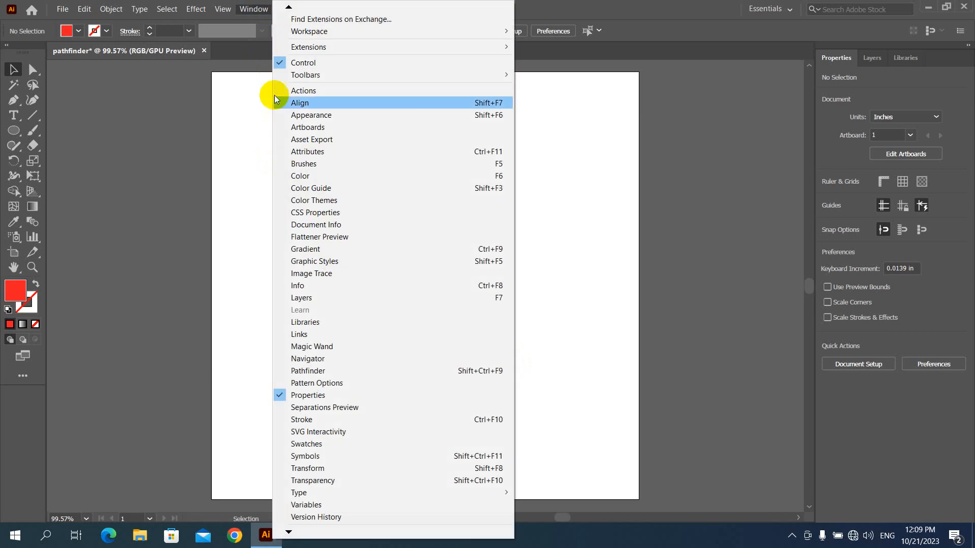
{"action": "left_click", "coordinate": [319, 372]}
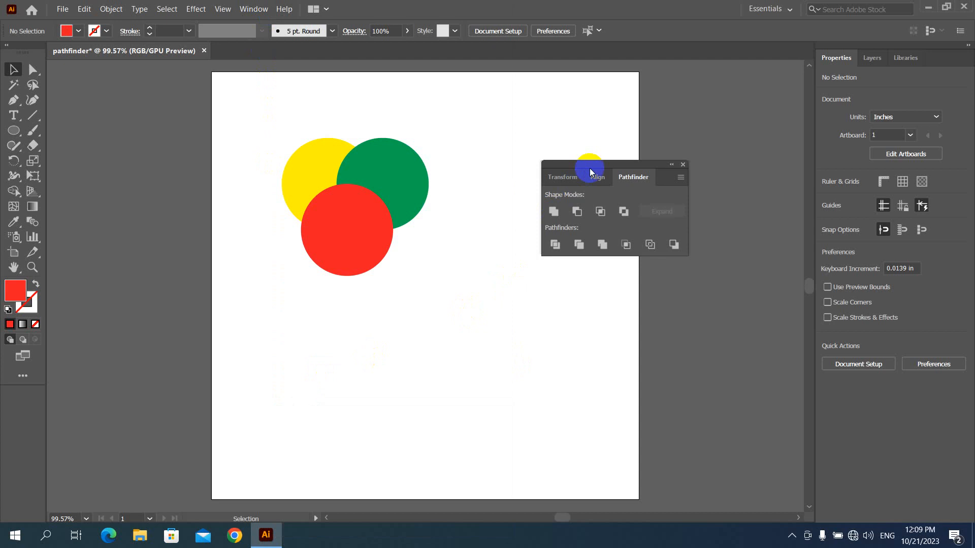
{"action": "left_click_drag", "start_coordinate": [598, 163], "coordinate": [679, 119]}
{"action": "left_click_drag", "start_coordinate": [643, 121], "coordinate": [626, 124]}
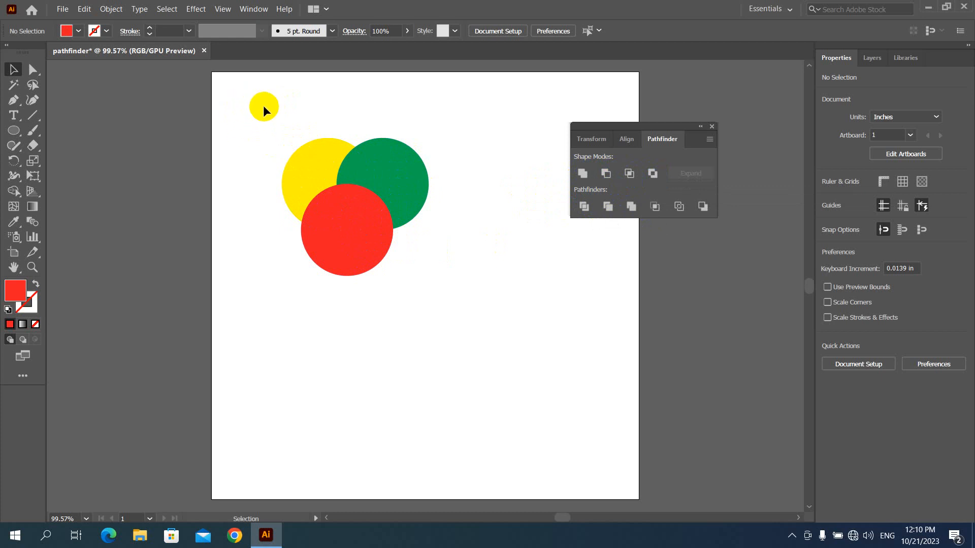
- Unite the three overlapping circles into one shape with Pathfinder and move the shape slightly up and to the right
{"action": "left_click_drag", "start_coordinate": [263, 105], "coordinate": [493, 314]}
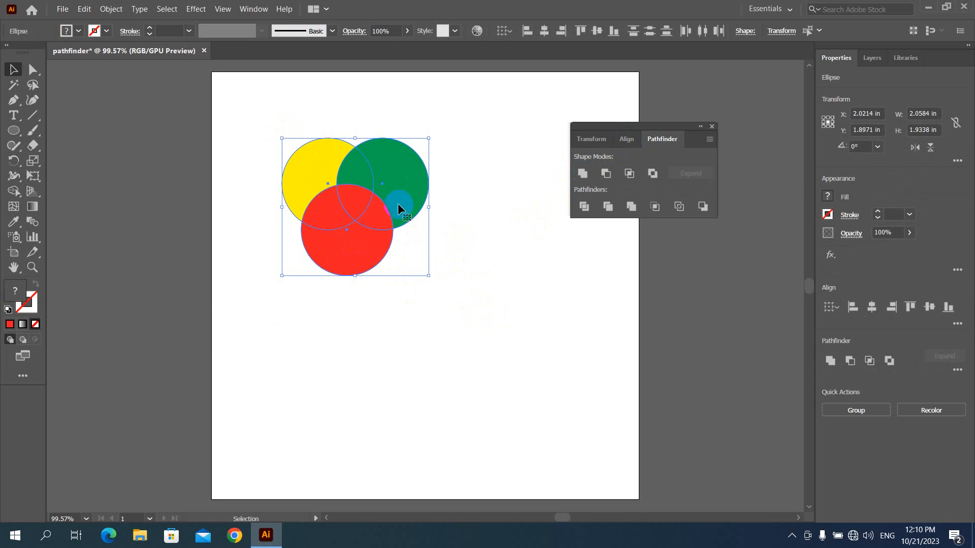
{"action": "left_click", "coordinate": [581, 174]}
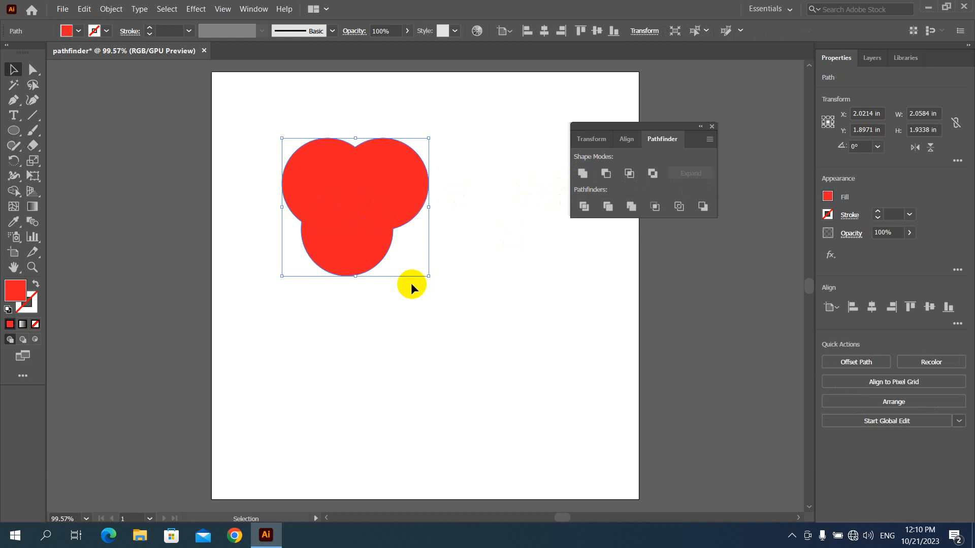
{"action": "left_click", "coordinate": [478, 148]}
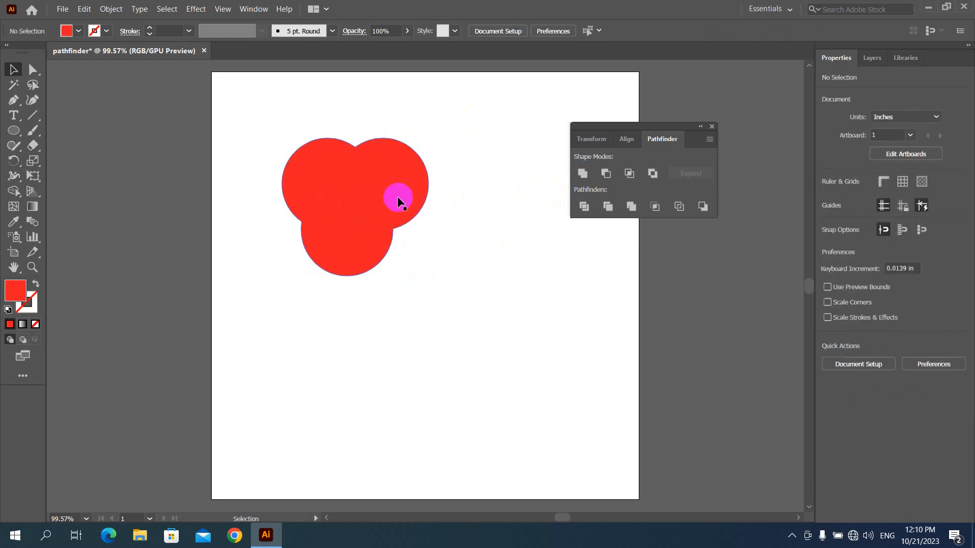
{"action": "left_click_drag", "start_coordinate": [377, 180], "coordinate": [333, 198]}
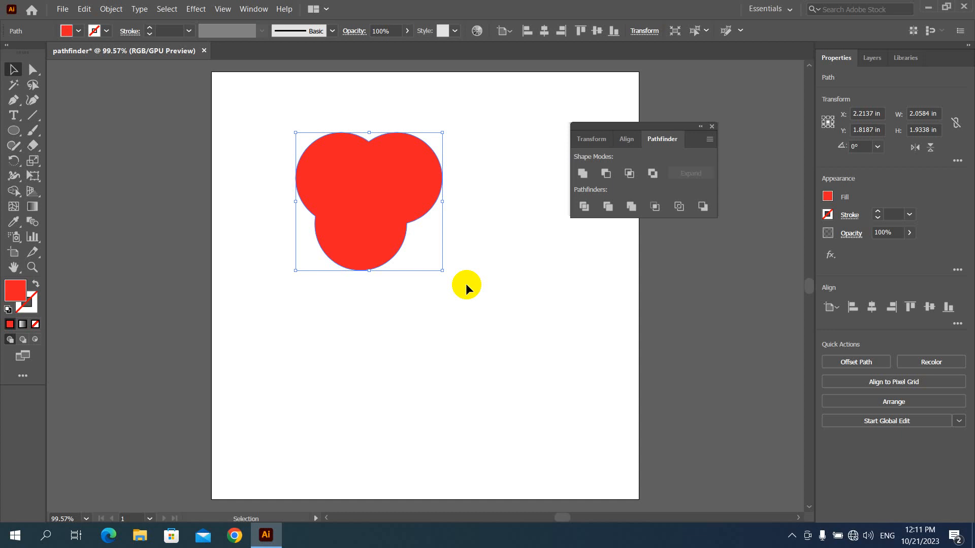
- Undo the moves of the united shape and the Unite to restore the three separate overlapping circles
{"action": "key", "text": "ctrl+z"}
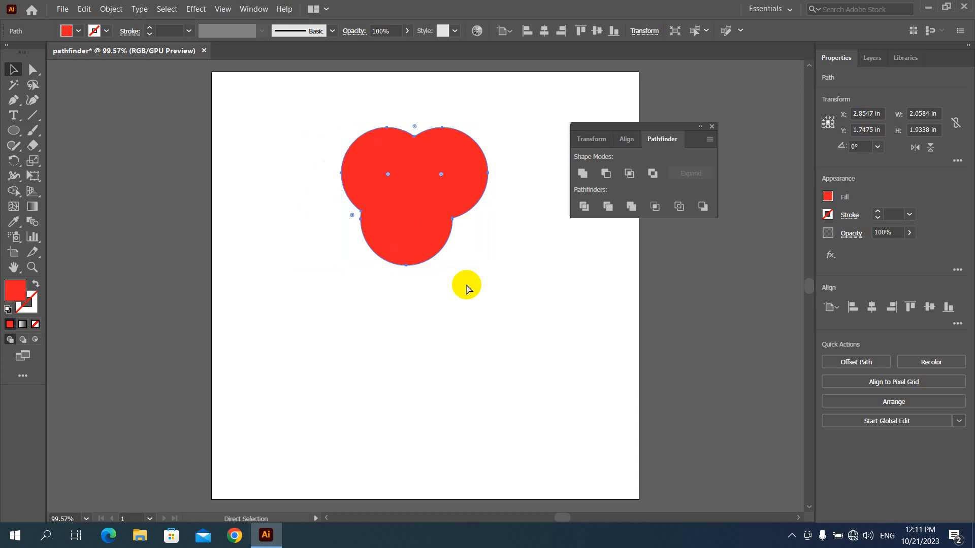
{"action": "key", "text": "ctrl+z"}
{"action": "key", "text": "ctrl+z"}
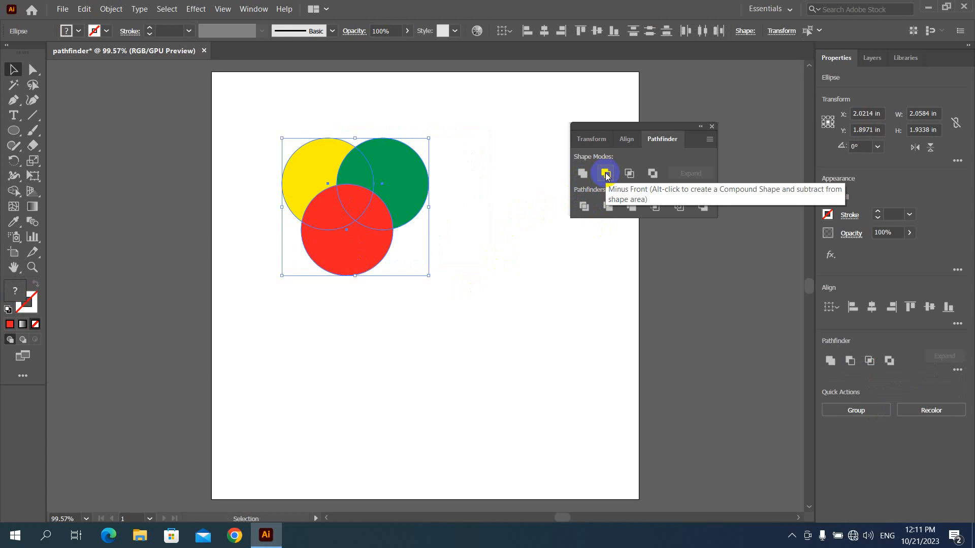
- Move the red circle down and slightly left, clear of the yellow and green circles
{"action": "left_click", "coordinate": [485, 233]}
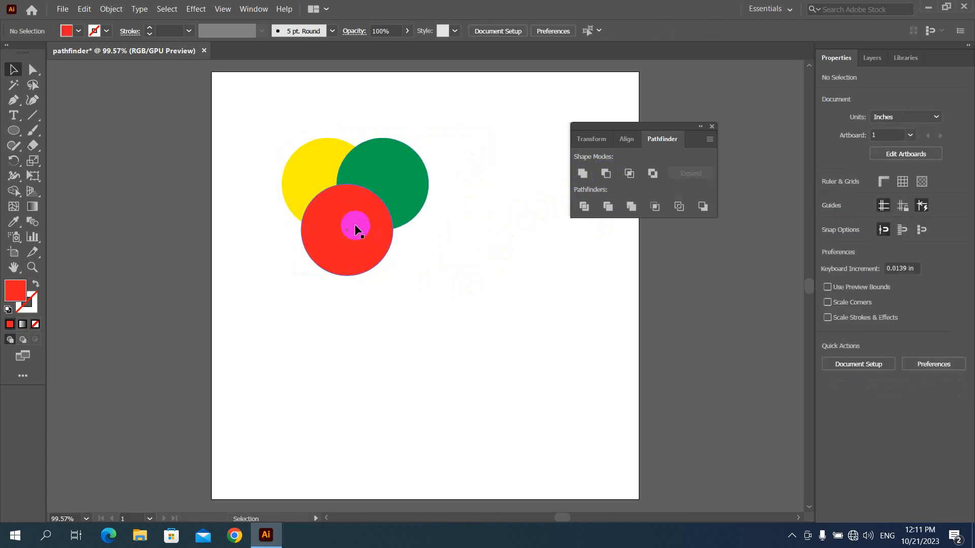
{"action": "left_click_drag", "start_coordinate": [355, 226], "coordinate": [323, 314]}
{"action": "left_click", "coordinate": [464, 218]}
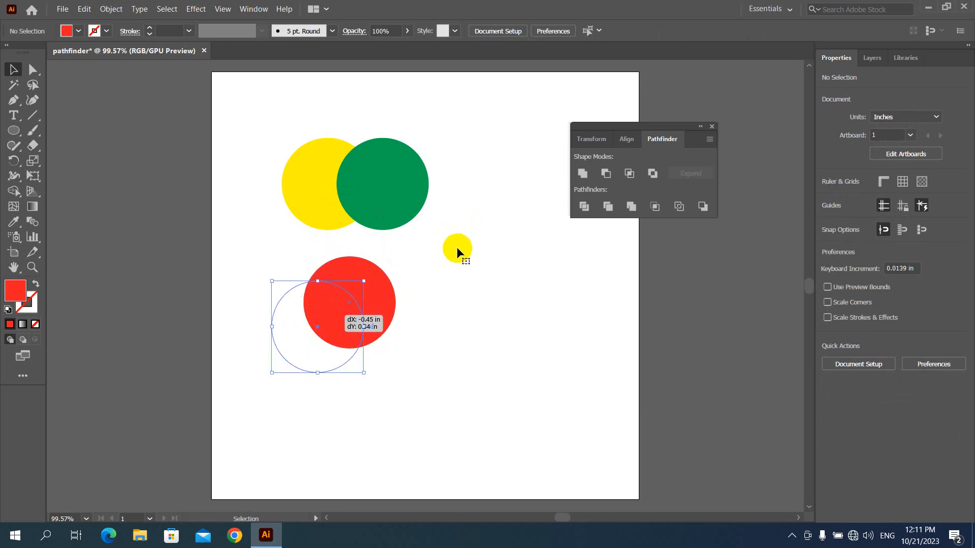
{"action": "left_click", "coordinate": [458, 247]}
- Try Minus Front twice on the overlapping yellow and green circles, undoing the subtraction each time
{"action": "left_click_drag", "start_coordinate": [265, 121], "coordinate": [456, 242]}
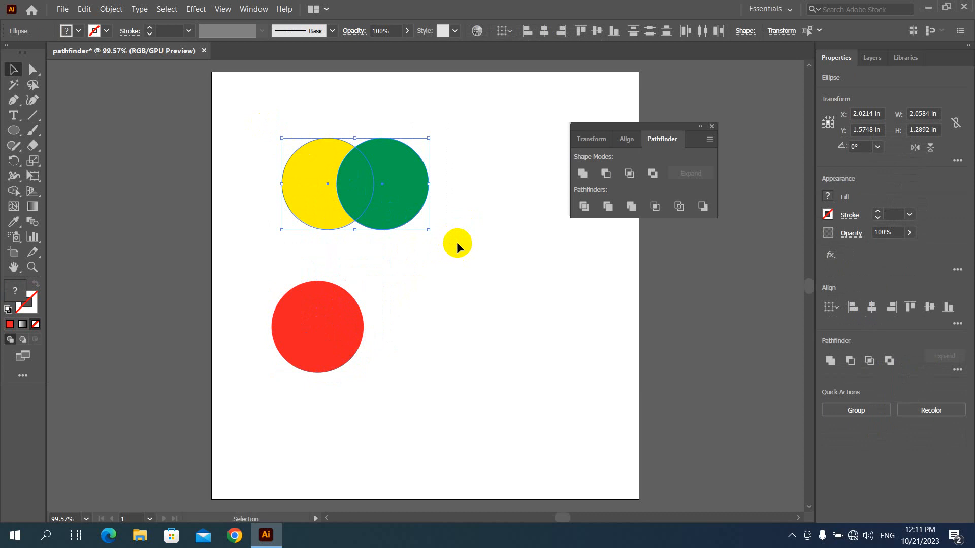
{"action": "left_click", "coordinate": [609, 175]}
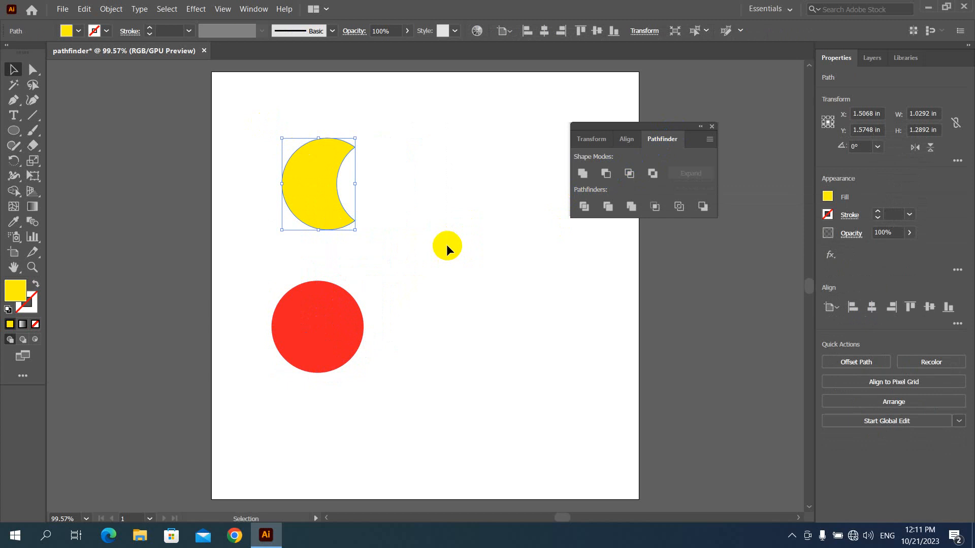
{"action": "key", "text": "ctrl+z"}
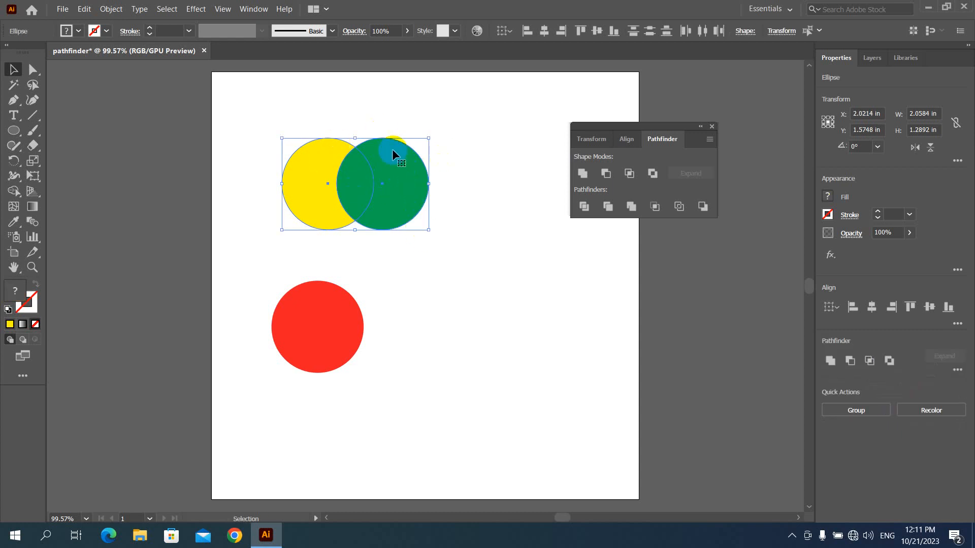
{"action": "left_click", "coordinate": [403, 118]}
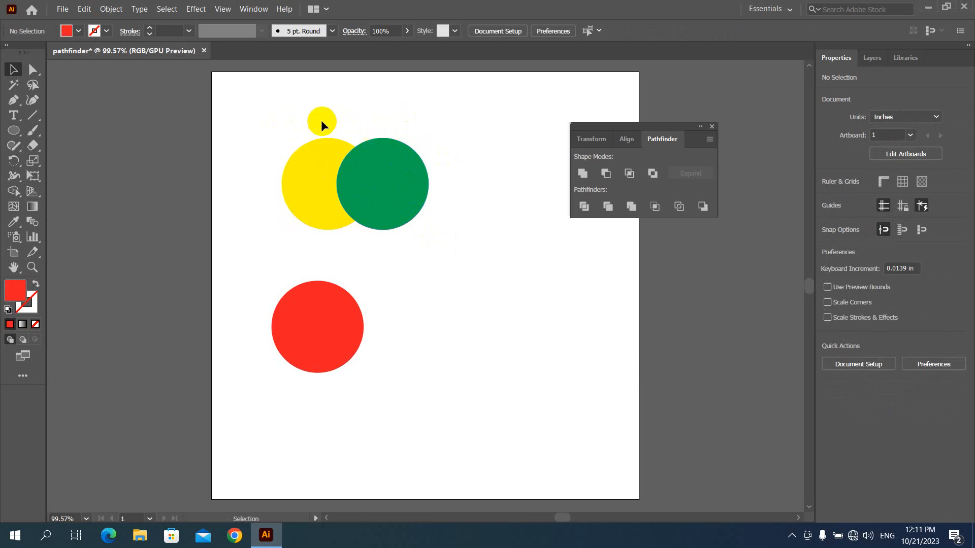
{"action": "left_click_drag", "start_coordinate": [261, 118], "coordinate": [447, 243]}
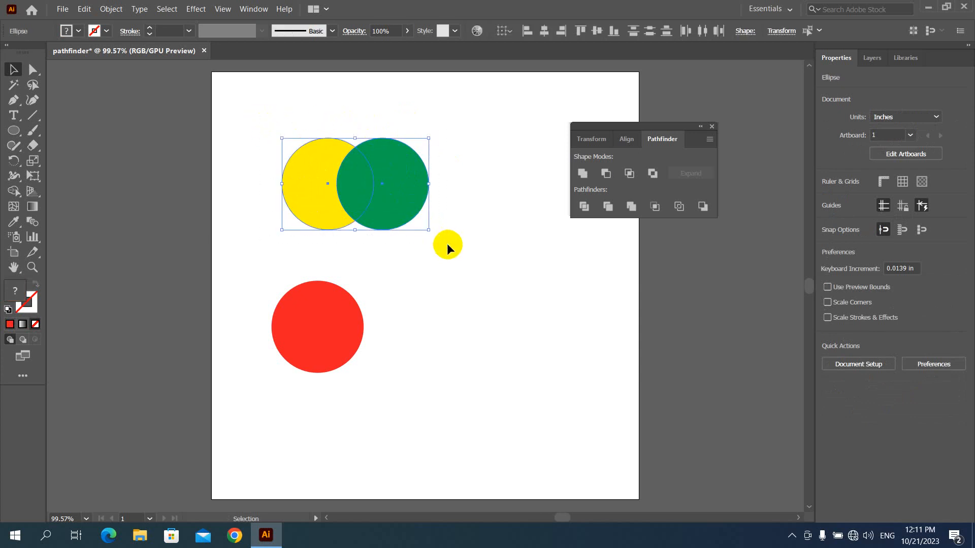
{"action": "left_click", "coordinate": [606, 173]}
{"action": "left_click", "coordinate": [414, 172]}
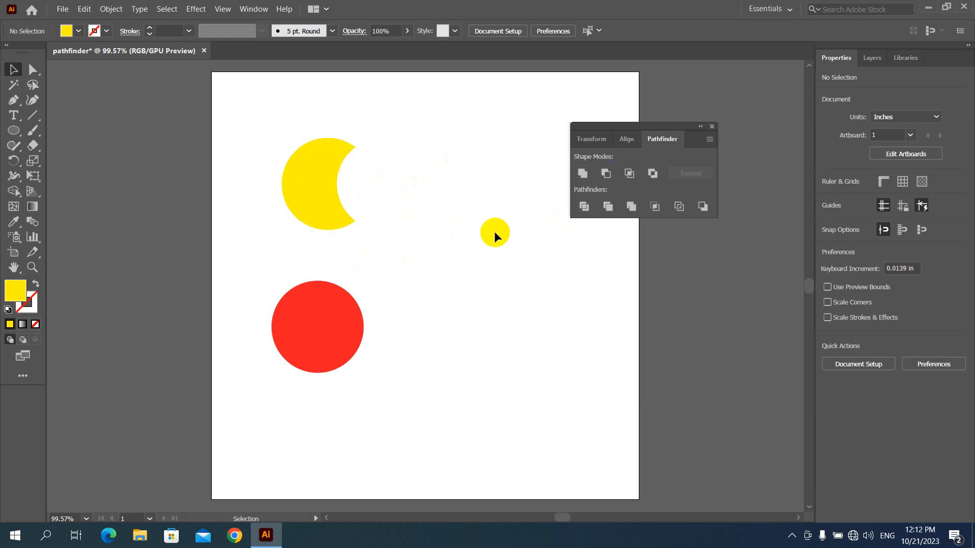
{"action": "key", "text": "ctrl+z"}
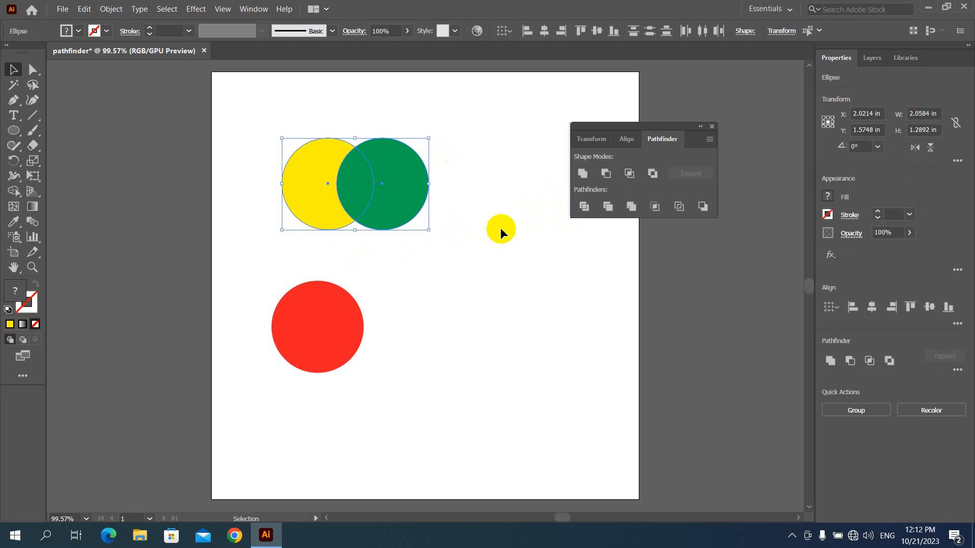
- Intersect the overlapping yellow and green circles with Pathfinder and undo the intersection
{"action": "left_click", "coordinate": [629, 174]}
{"action": "left_click", "coordinate": [630, 174]}
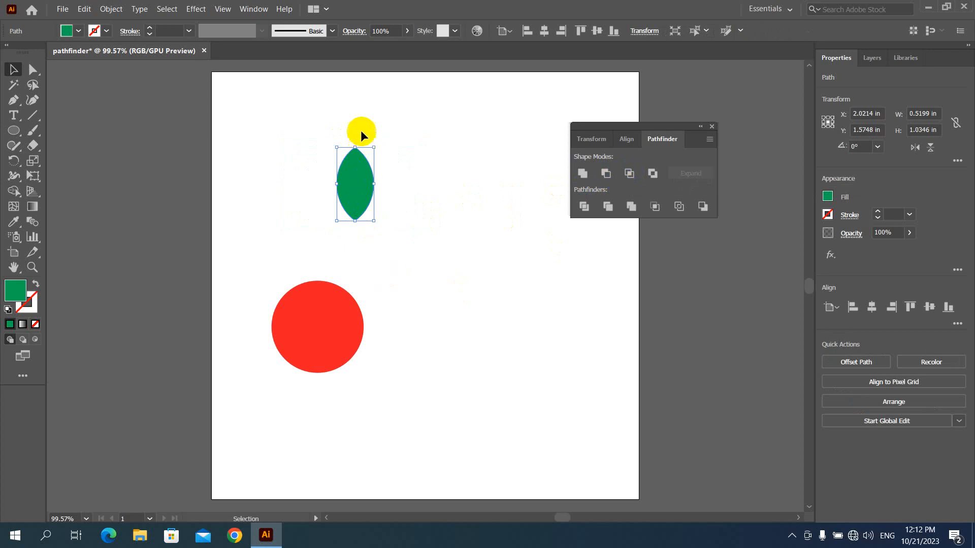
{"action": "left_click", "coordinate": [403, 213]}
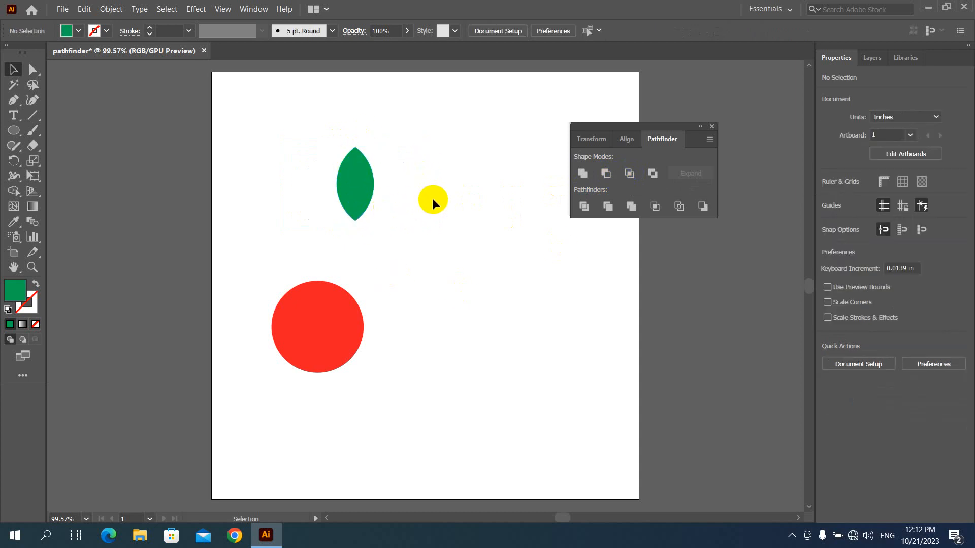
{"action": "key", "text": "ctrl+z"}
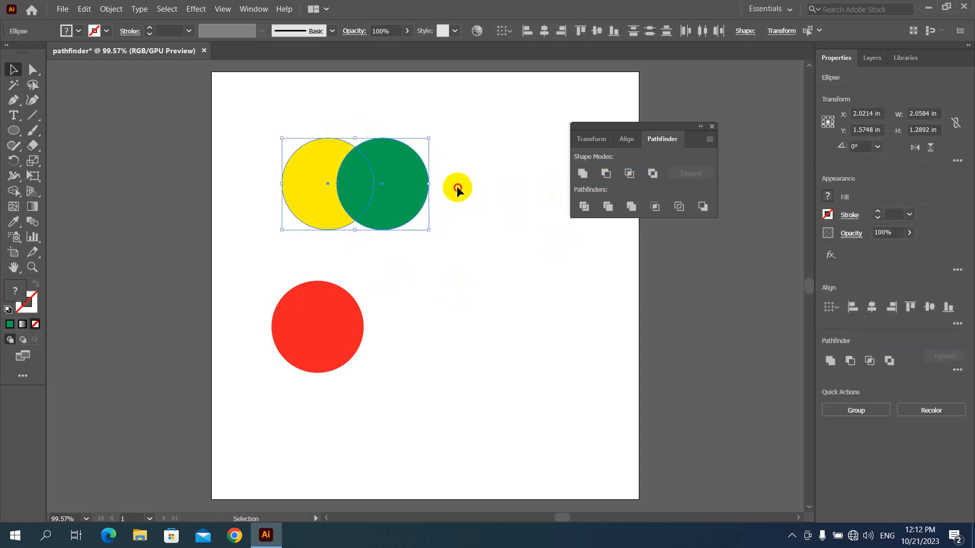
- Move the red circle up over the yellow and green ones, to about X 2.01, Y 2.13 in
{"action": "left_click", "coordinate": [399, 312]}
{"action": "left_click_drag", "start_coordinate": [328, 320], "coordinate": [364, 216]}
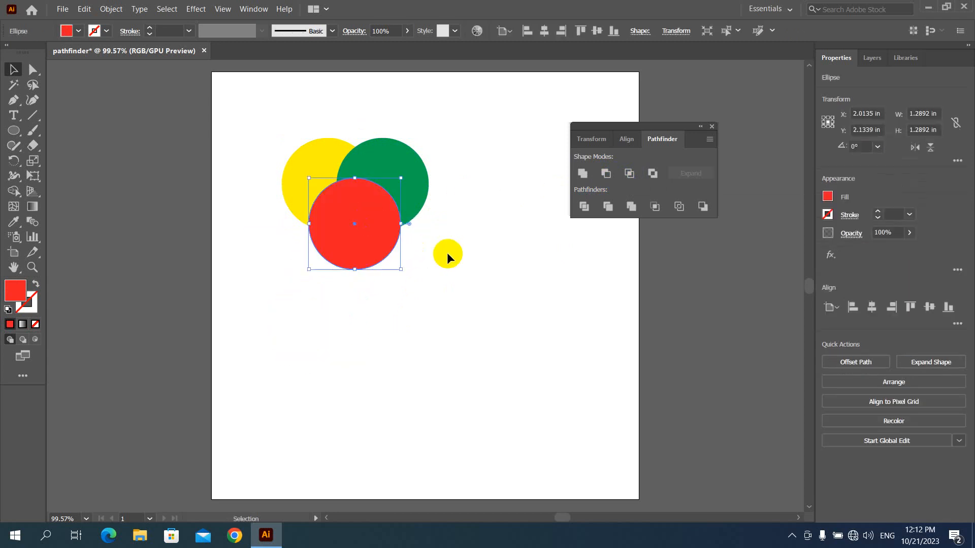
{"action": "left_click", "coordinate": [446, 252]}
- Intersect the three overlapping circles with Pathfinder and move the resulting shape to about X 2.31, Y 1.82 in
{"action": "left_click_drag", "start_coordinate": [263, 121], "coordinate": [451, 297]}
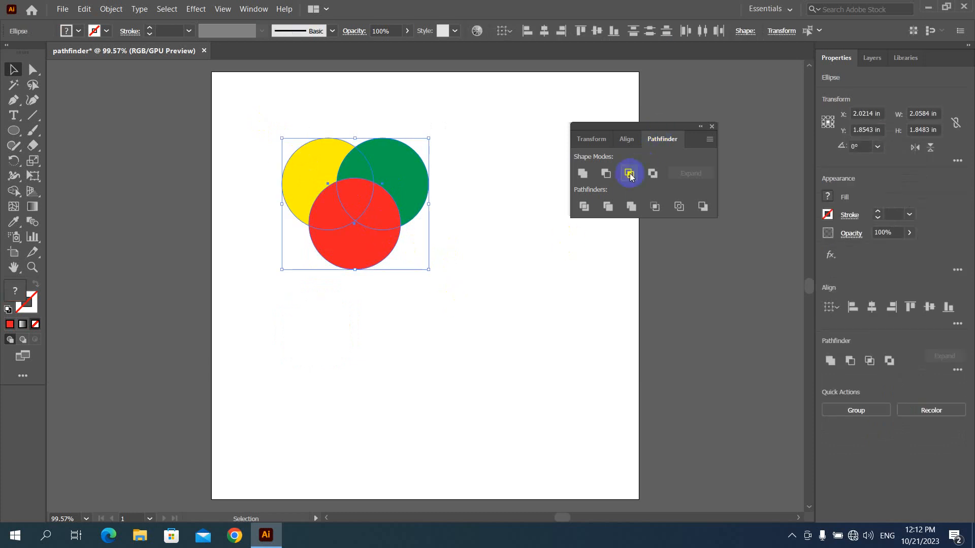
{"action": "left_click", "coordinate": [629, 173]}
{"action": "left_click", "coordinate": [450, 273]}
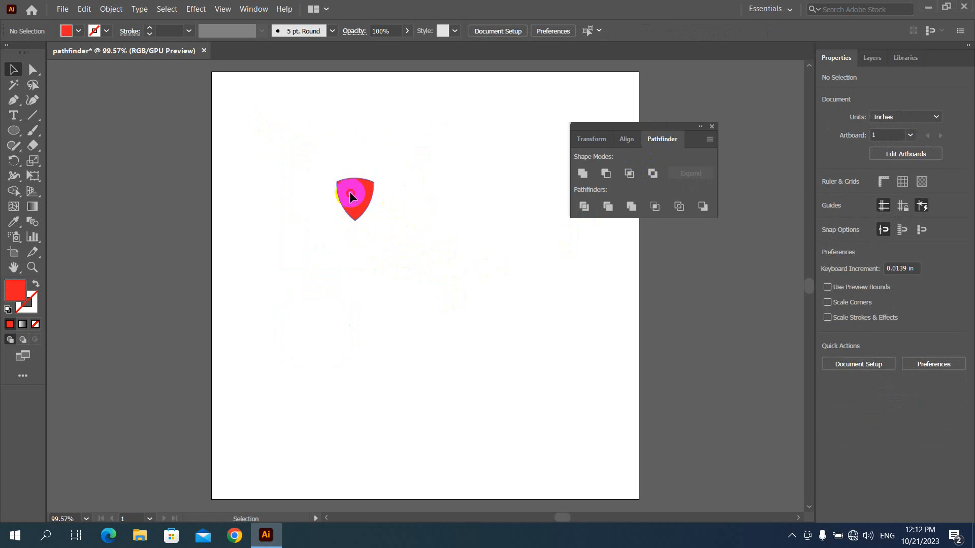
{"action": "left_click_drag", "start_coordinate": [349, 191], "coordinate": [377, 193]}
{"action": "left_click", "coordinate": [399, 236]}
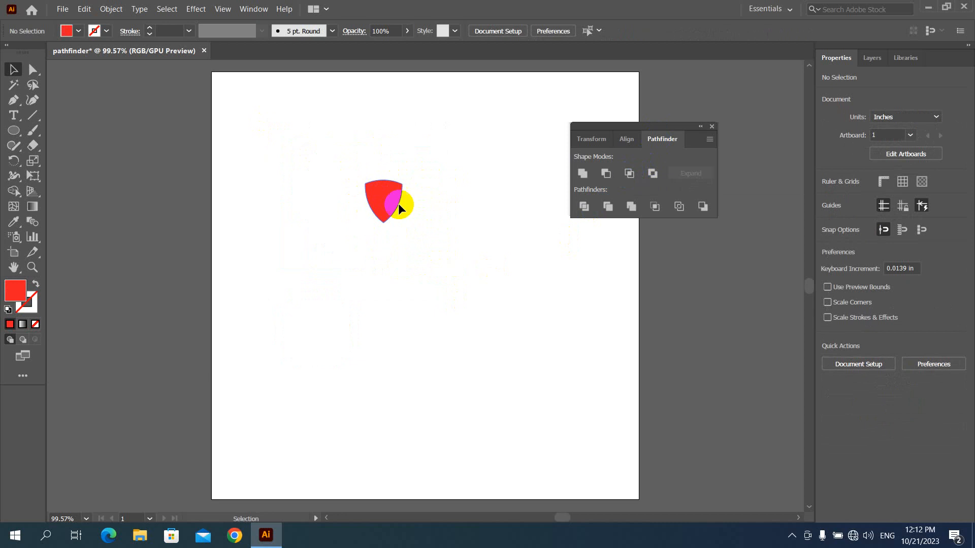
{"action": "left_click_drag", "start_coordinate": [388, 196], "coordinate": [383, 198]}
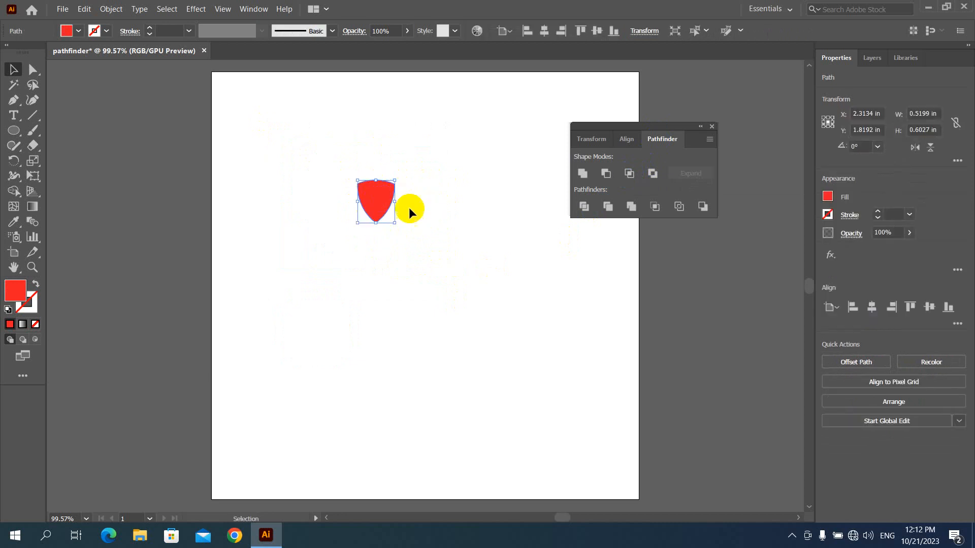
{"action": "left_click", "coordinate": [419, 224]}
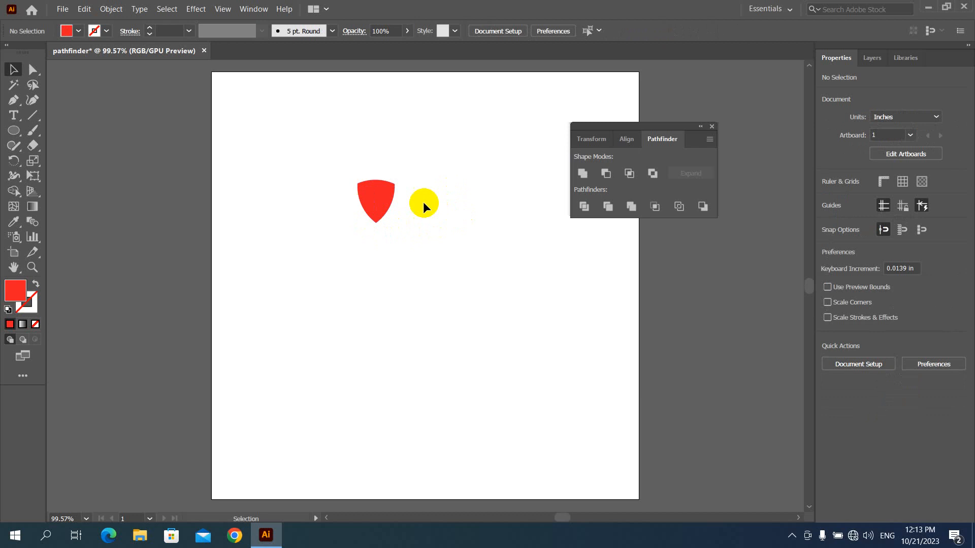
- Undo the moves of the intersected shape and the Intersect to restore the three coloured circles
{"action": "key", "text": "ctrl+z"}
{"action": "key", "text": "ctrl+z"}
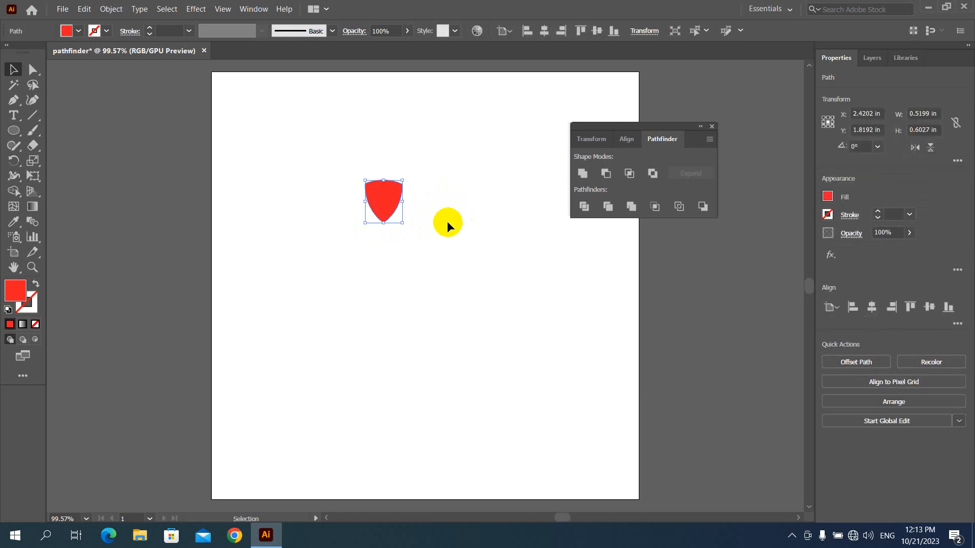
{"action": "key", "text": "ctrl+z"}
{"action": "key", "text": "ctrl+z"}
{"action": "key", "text": "ctrl+z"}
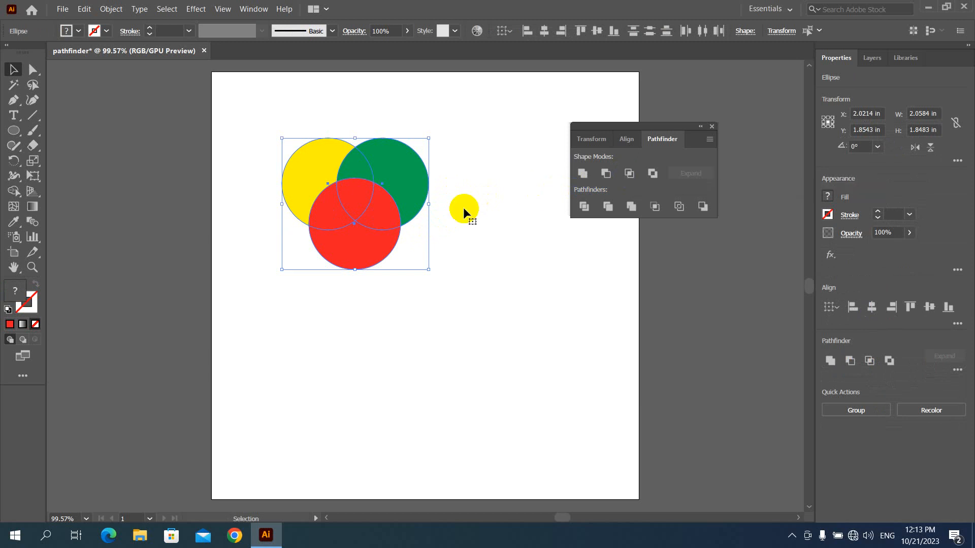
- Exclude the overlapping areas of the three circles with Pathfinder and move the group to about X 2.16, Y 1.95 in
{"action": "left_click_drag", "start_coordinate": [348, 177], "coordinate": [351, 193]}
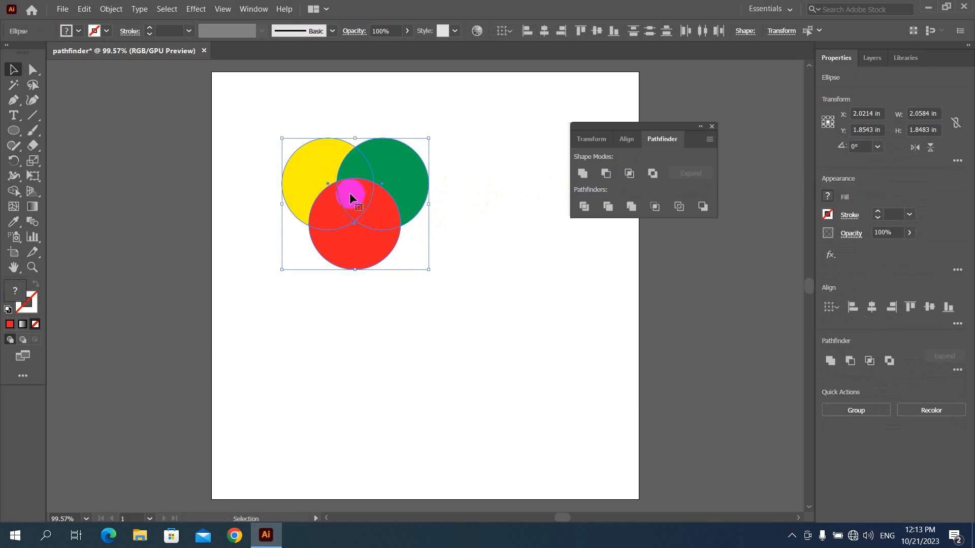
{"action": "left_click", "coordinate": [653, 174]}
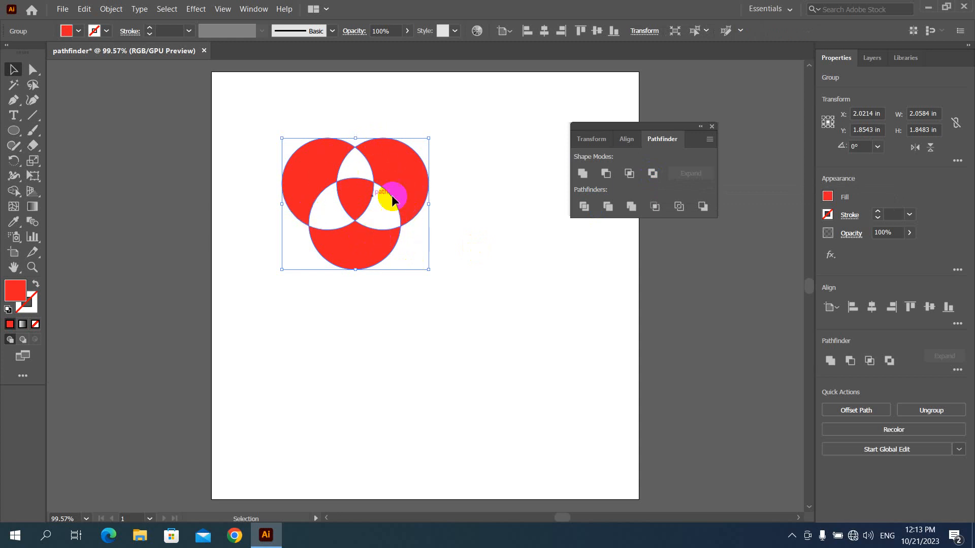
{"action": "left_click", "coordinate": [477, 200]}
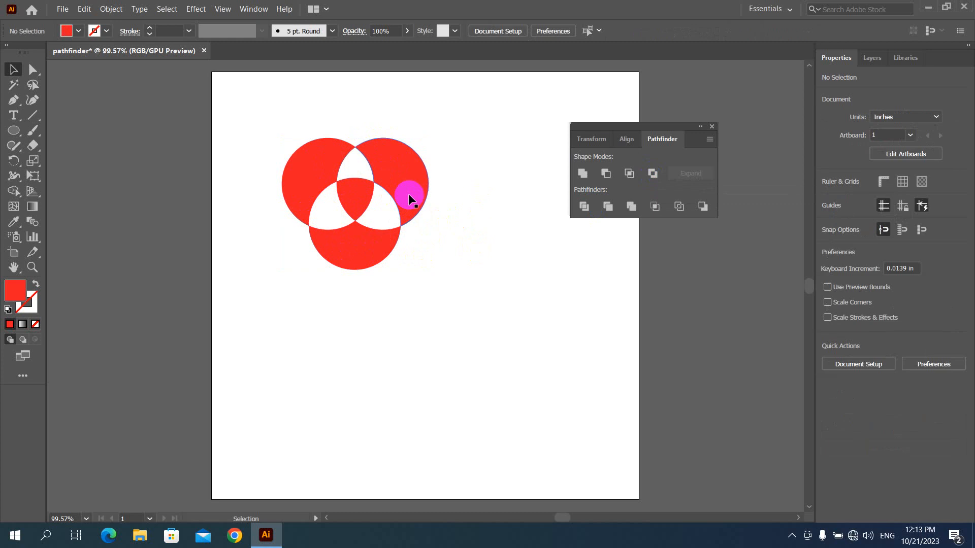
{"action": "mouse_move", "coordinate": [409, 193]}
{"action": "left_mouse_down"}
{"action": "mouse_move", "coordinate": [433, 172]}
{"action": "mouse_move", "coordinate": [439, 187]}
{"action": "mouse_move", "coordinate": [414, 196]}
{"action": "left_mouse_up"}
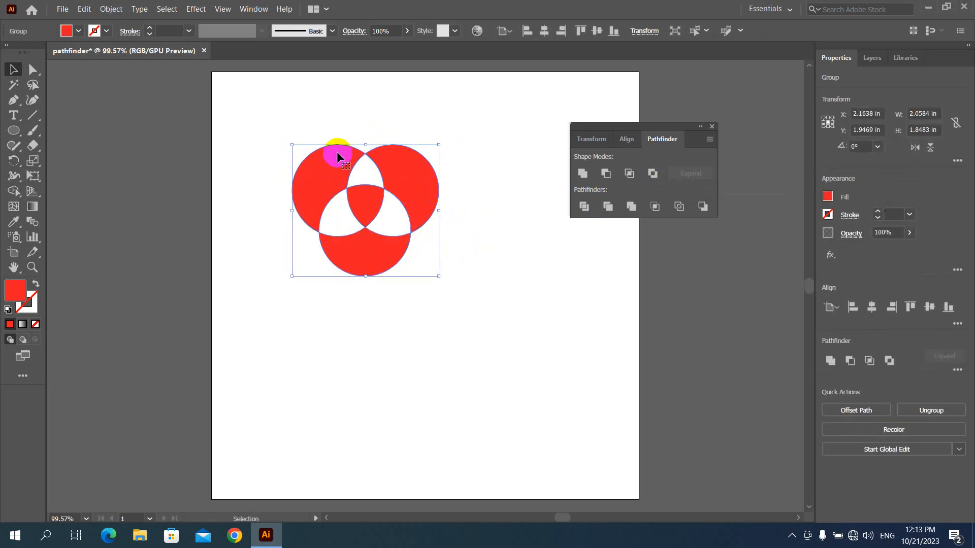
- Isolate the upper-right and upper-left pieces of the excluded group and move each outward from the centre
{"action": "double_click", "coordinate": [405, 161]}
{"action": "left_click_drag", "start_coordinate": [406, 169], "coordinate": [429, 162]}
{"action": "double_click", "coordinate": [333, 168]}
{"action": "left_click_drag", "start_coordinate": [333, 168], "coordinate": [315, 157]}
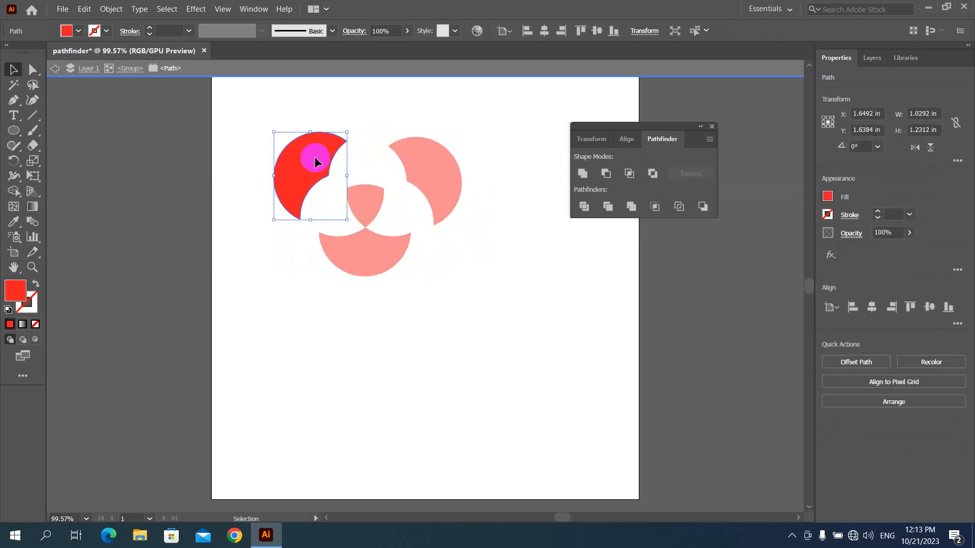
- Move the small centre piece of the group up, leave isolation mode and shift the whole group down
{"action": "left_click", "coordinate": [364, 201]}
{"action": "double_click", "coordinate": [364, 201]}
{"action": "left_click_drag", "start_coordinate": [364, 205], "coordinate": [364, 170]}
{"action": "double_click", "coordinate": [363, 195]}
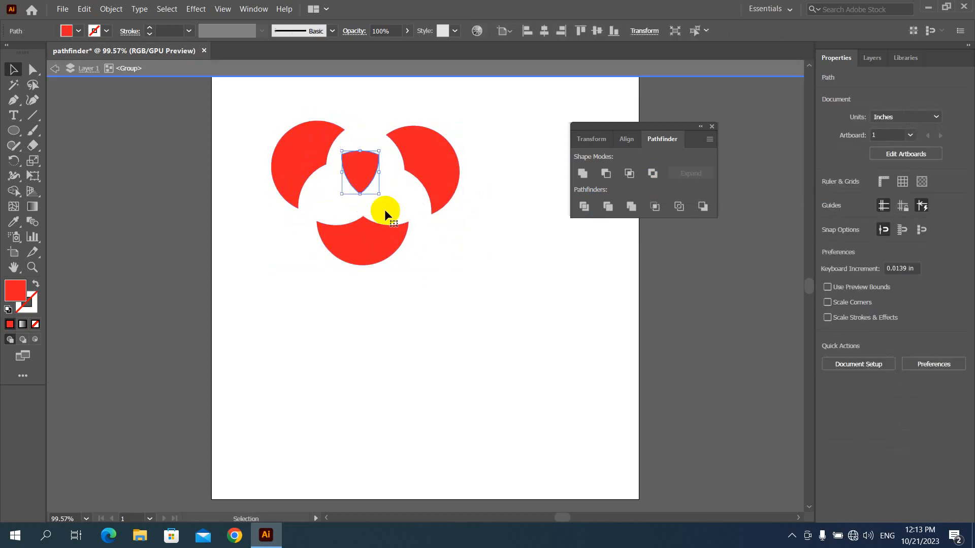
{"action": "left_click", "coordinate": [449, 250]}
{"action": "double_click", "coordinate": [479, 254]}
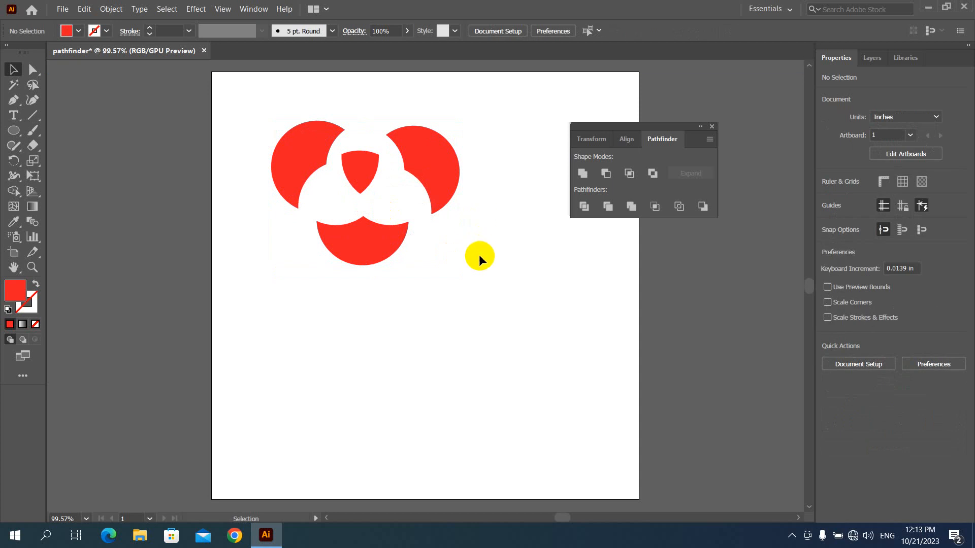
{"action": "left_click_drag", "start_coordinate": [438, 167], "coordinate": [443, 221]}
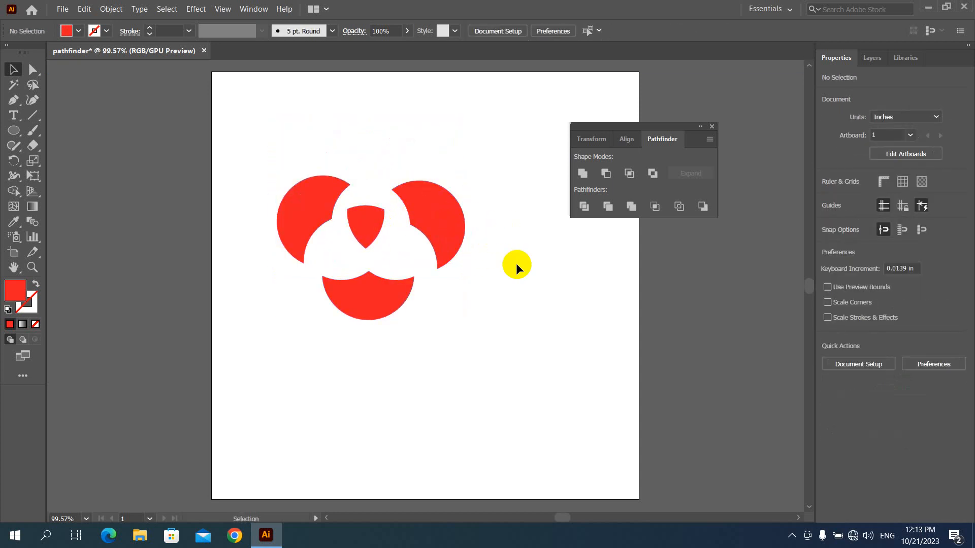
- Undo the piece and group moves and the Exclude to restore the three overlapping coloured circles
{"action": "key", "text": "ctrl+z"}
{"action": "key", "text": "ctrl+z"}
{"action": "key", "text": "ctrl+z"}
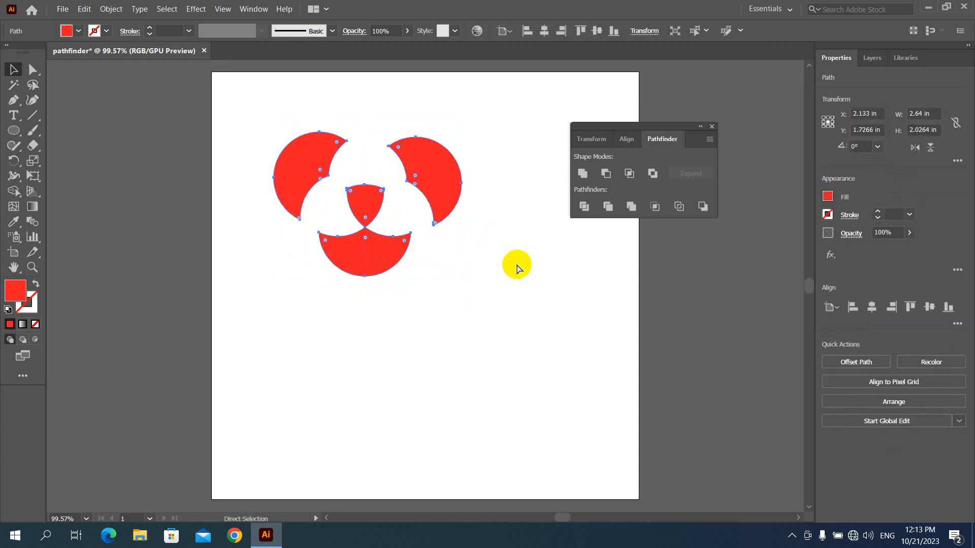
{"action": "key", "text": "ctrl+z"}
{"action": "key", "text": "ctrl+z"}
{"action": "key", "text": "ctrl+z"}
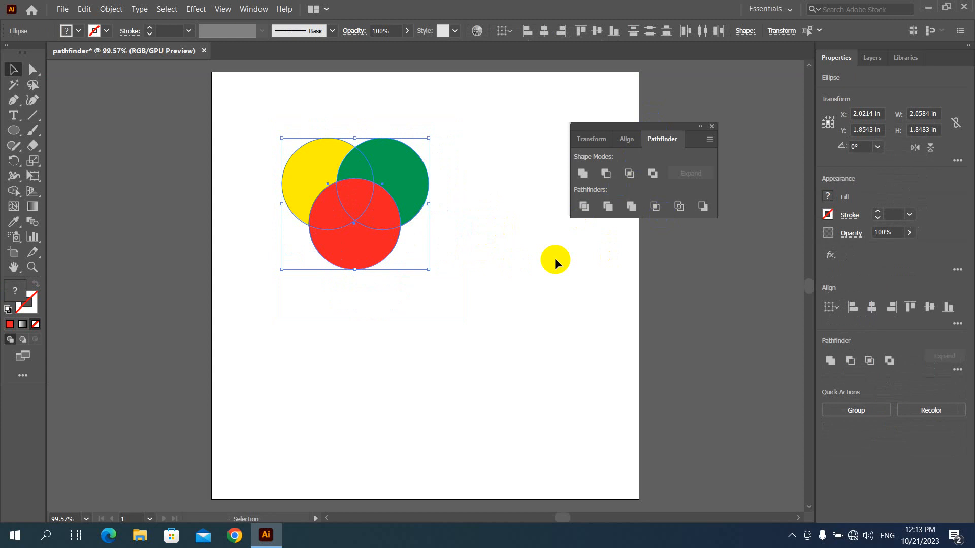
- Move the red circle down to about X 2.01, Y 3.15 in and subtract the green circle from the yellow one with Minus Front
{"action": "left_click", "coordinate": [465, 280]}
{"action": "left_click_drag", "start_coordinate": [364, 211], "coordinate": [366, 293]}
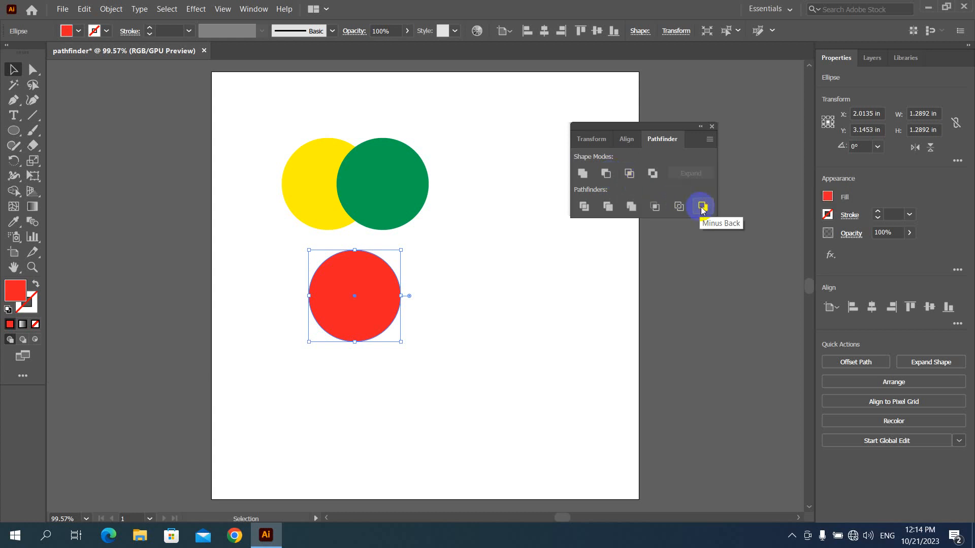
{"action": "left_click_drag", "start_coordinate": [283, 121], "coordinate": [435, 221]}
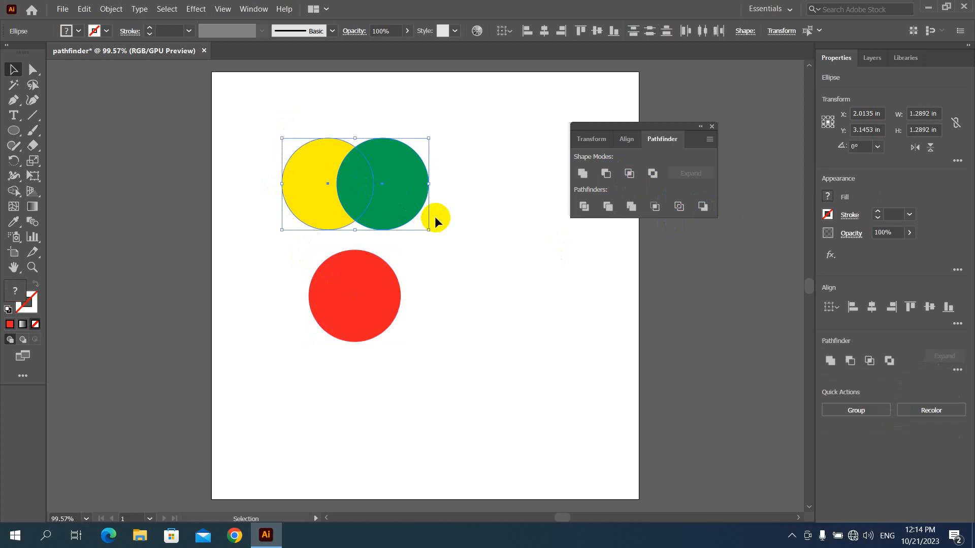
{"action": "left_click", "coordinate": [607, 174]}
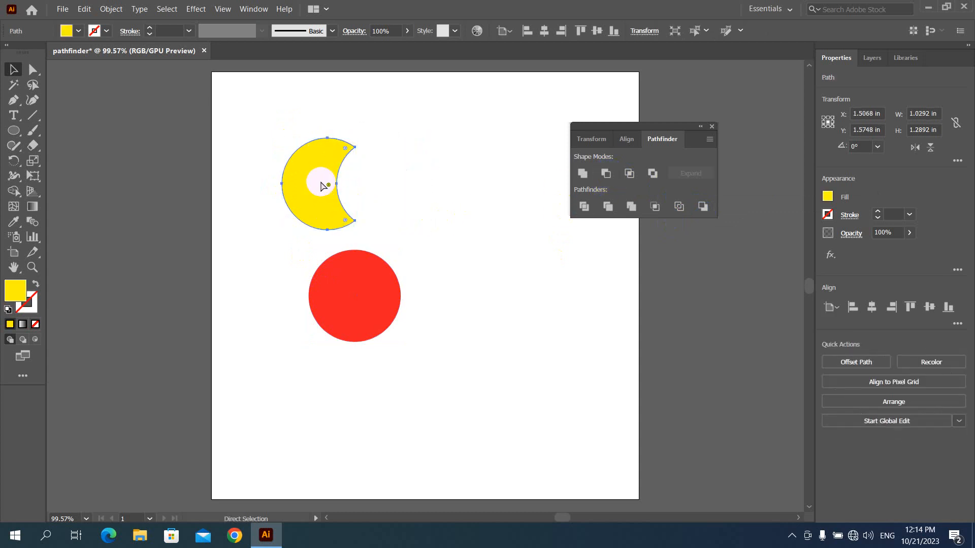
- Undo the Minus Front, try Minus Back on the yellow and green circles instead, and restore both circles
{"action": "key", "text": "ctrl+z"}
{"action": "left_click", "coordinate": [704, 207]}
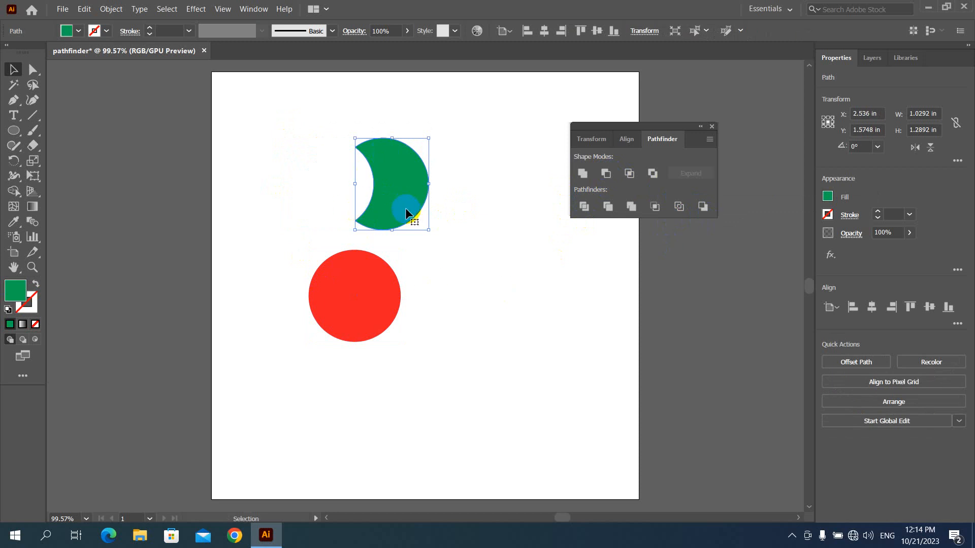
{"action": "key", "text": "ctrl+z"}
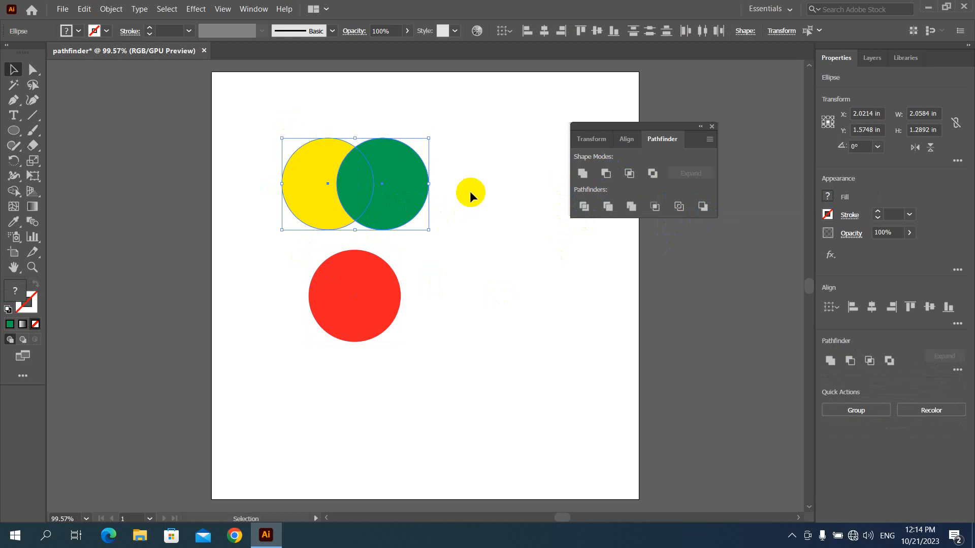
{"action": "left_click", "coordinate": [471, 192]}
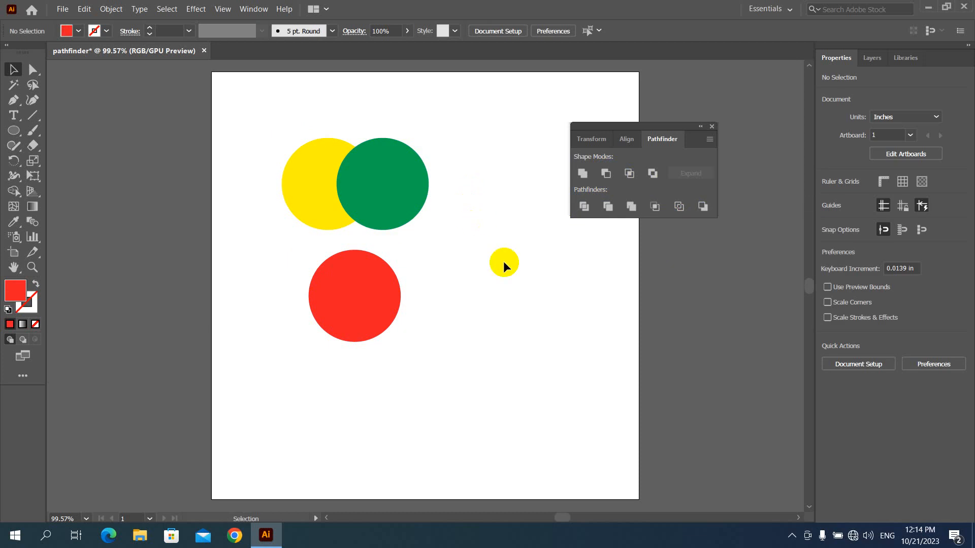
- Move the red circle down and left, clear of the yellow and green circles, near the artboard's left edge
{"action": "left_click_drag", "start_coordinate": [252, 115], "coordinate": [495, 375]}
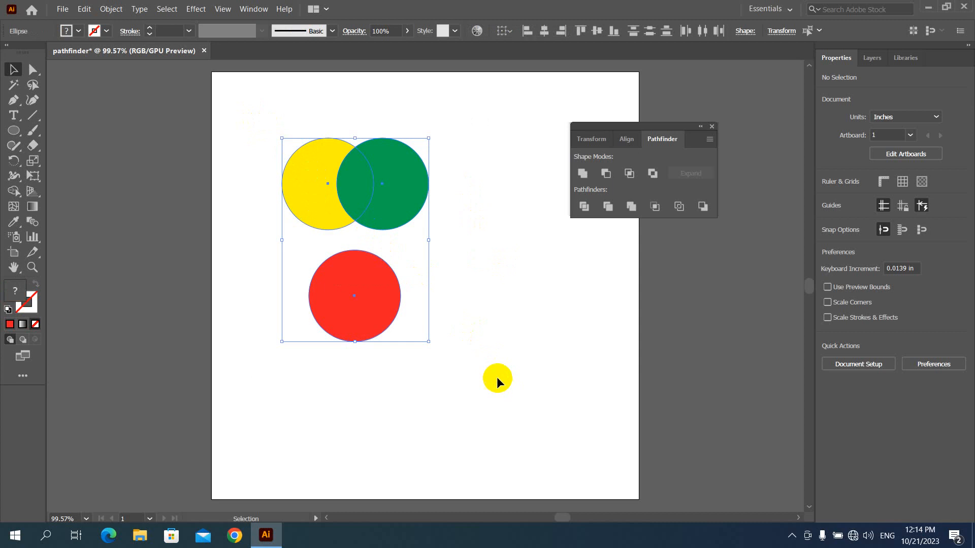
{"action": "left_click", "coordinate": [479, 269]}
{"action": "left_click_drag", "start_coordinate": [342, 290], "coordinate": [260, 372]}
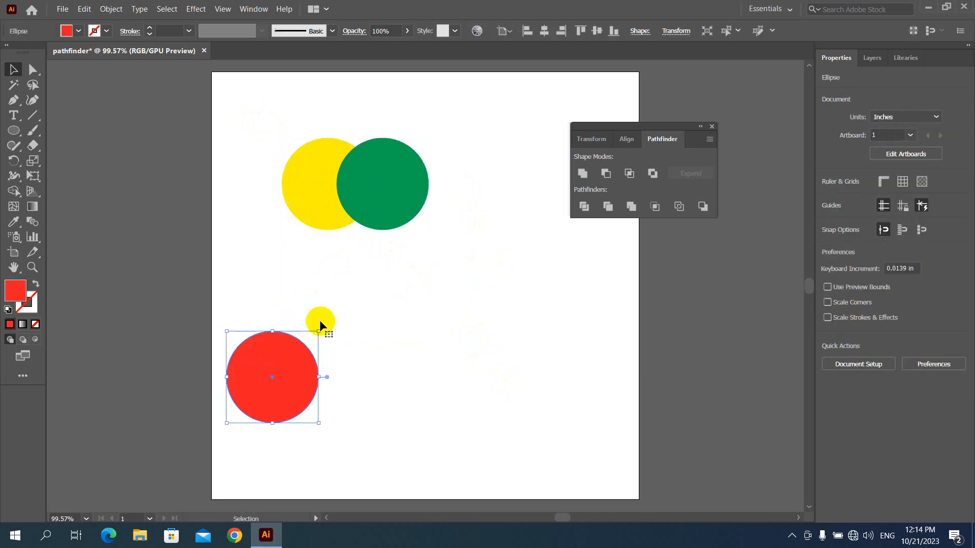
{"action": "left_click", "coordinate": [443, 254]}
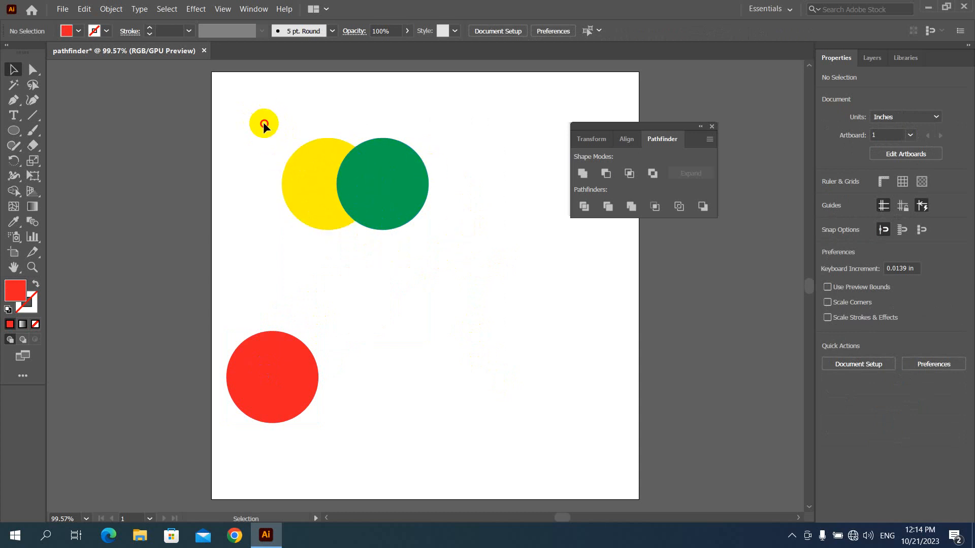
- Try uniting the yellow and green circles with Unite, and undo it
{"action": "left_click_drag", "start_coordinate": [263, 122], "coordinate": [455, 245]}
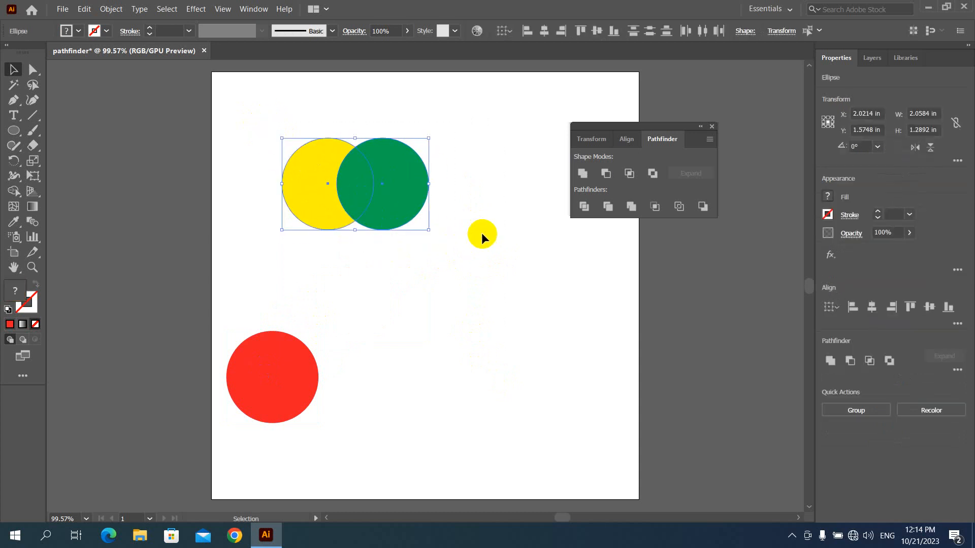
{"action": "left_click", "coordinate": [583, 174]}
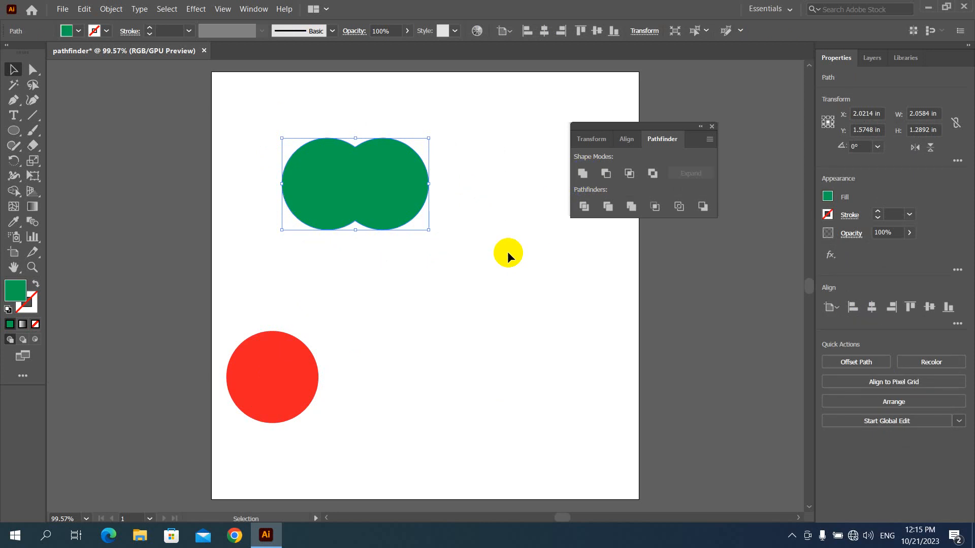
{"action": "key", "text": "ctrl+z"}
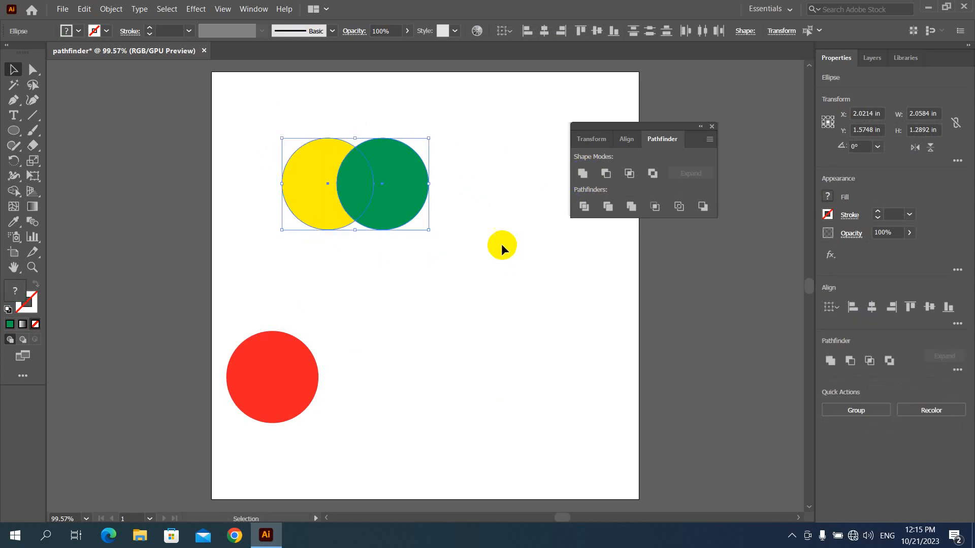
{"action": "left_click", "coordinate": [447, 220]}
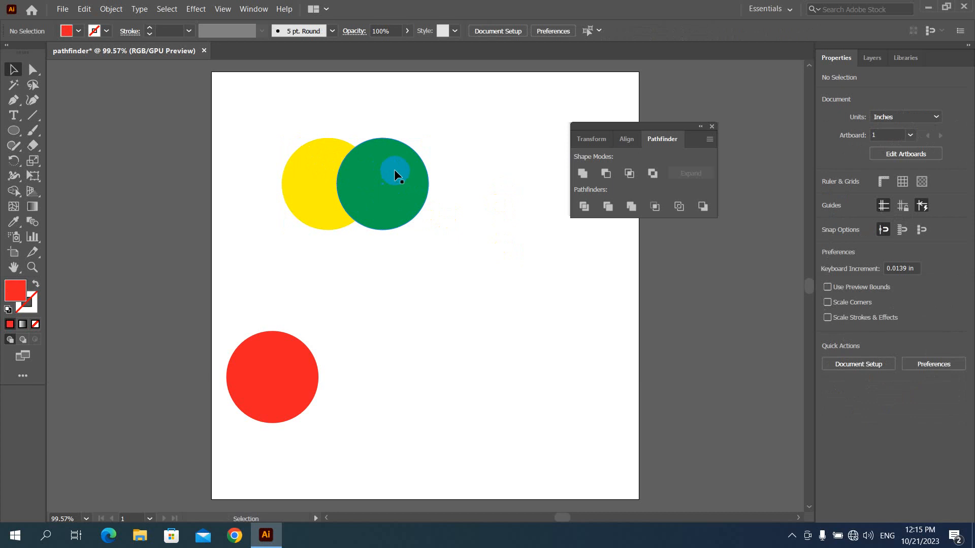
- Shift the green circle to about X 2.28 in to overlap the yellow one more, and unite the two circles
{"action": "left_click_drag", "start_coordinate": [396, 170], "coordinate": [387, 168]}
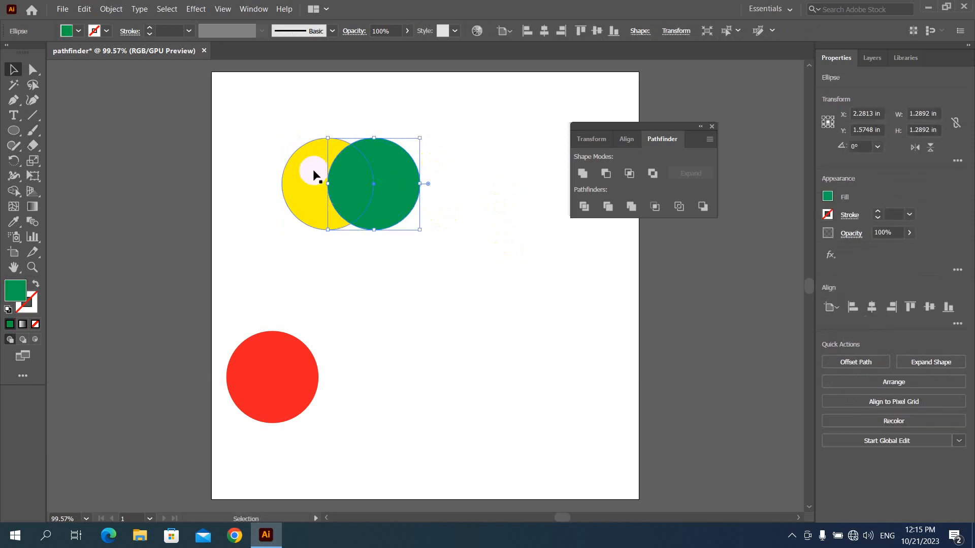
{"action": "left_click_drag", "start_coordinate": [275, 129], "coordinate": [447, 239]}
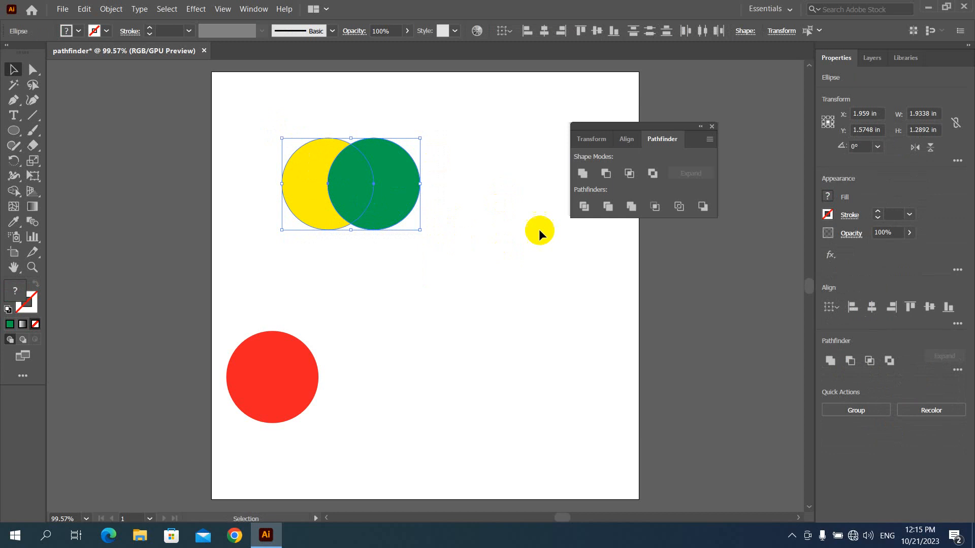
{"action": "left_click", "coordinate": [582, 173]}
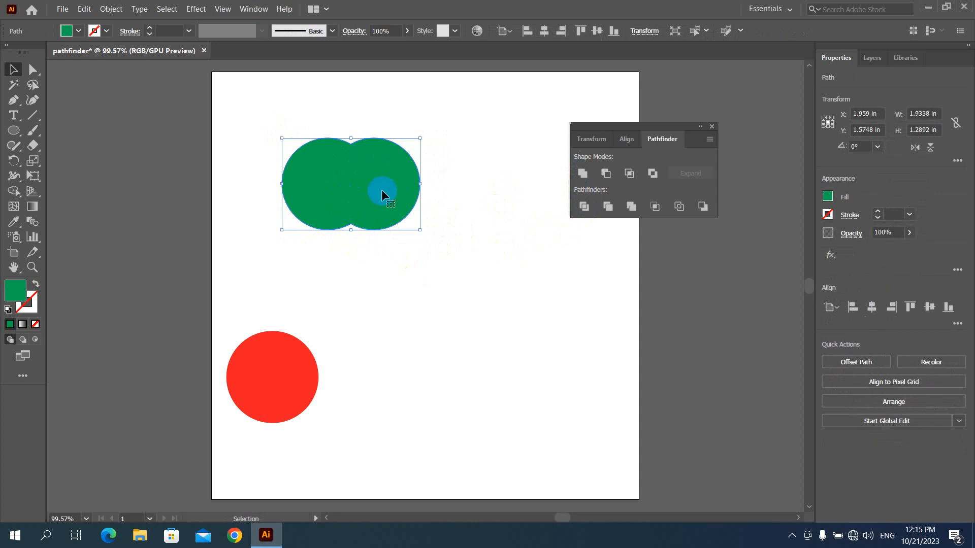
- Pull the lower anchor points of the united green shape straight down with Direct Selection to a total height of about 1.8 in
{"action": "key", "text": "a"}
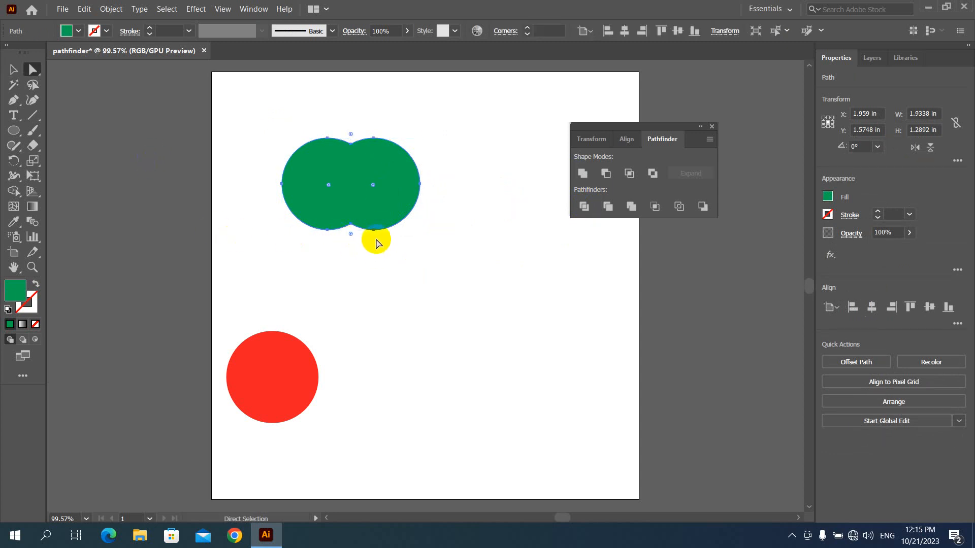
{"action": "scroll", "coordinate": [357, 250], "scroll_direction": "up", "scroll_amount": 2}
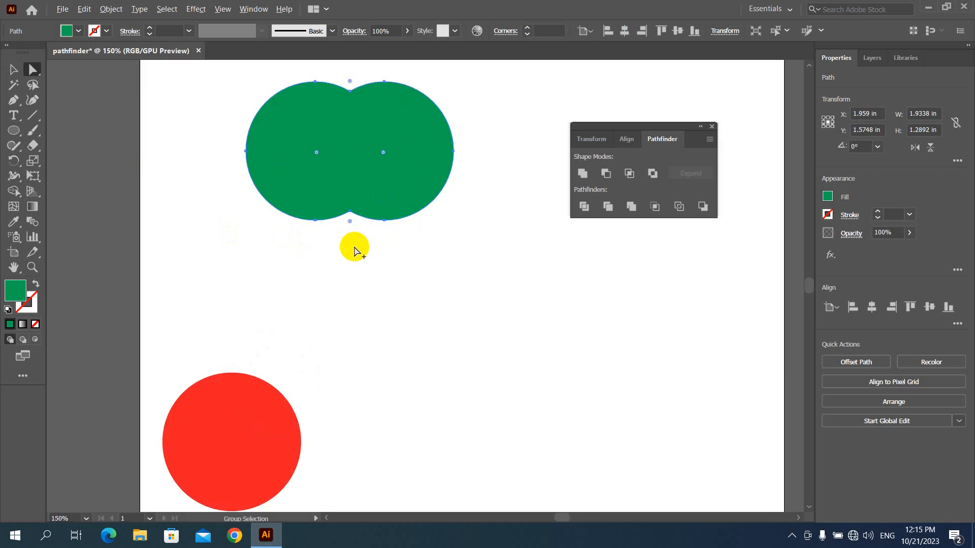
{"action": "left_click", "coordinate": [374, 208]}
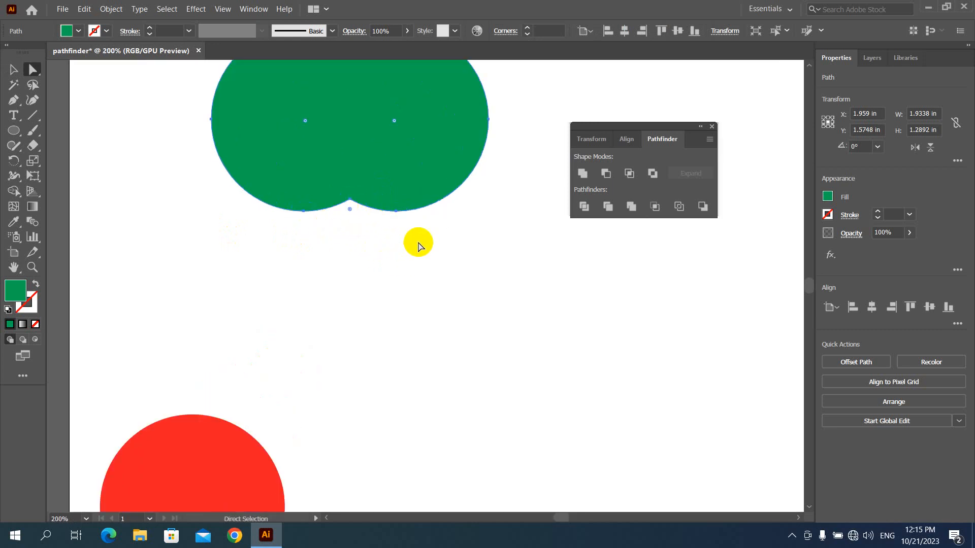
{"action": "left_click_drag", "start_coordinate": [419, 239], "coordinate": [294, 186]}
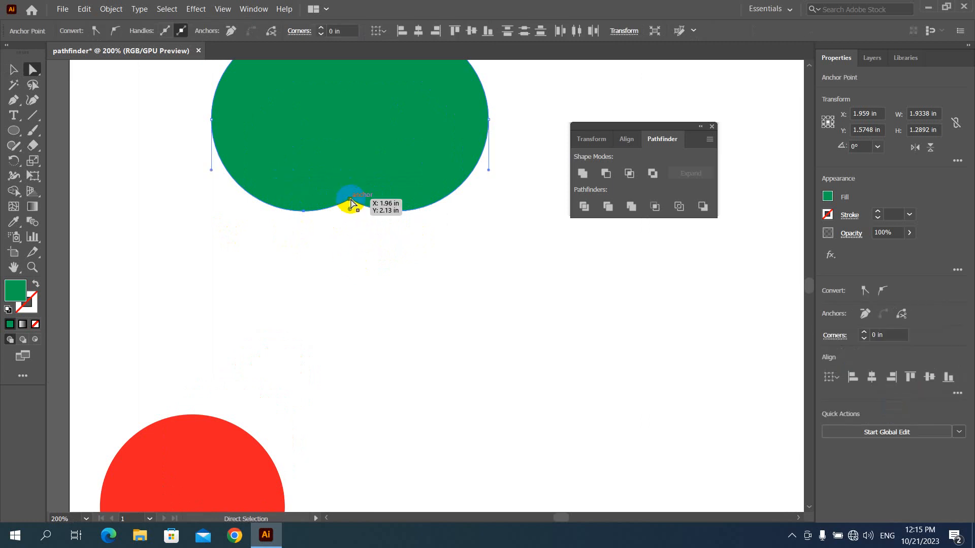
{"action": "scroll", "coordinate": [350, 275], "scroll_direction": "down", "scroll_amount": 3}
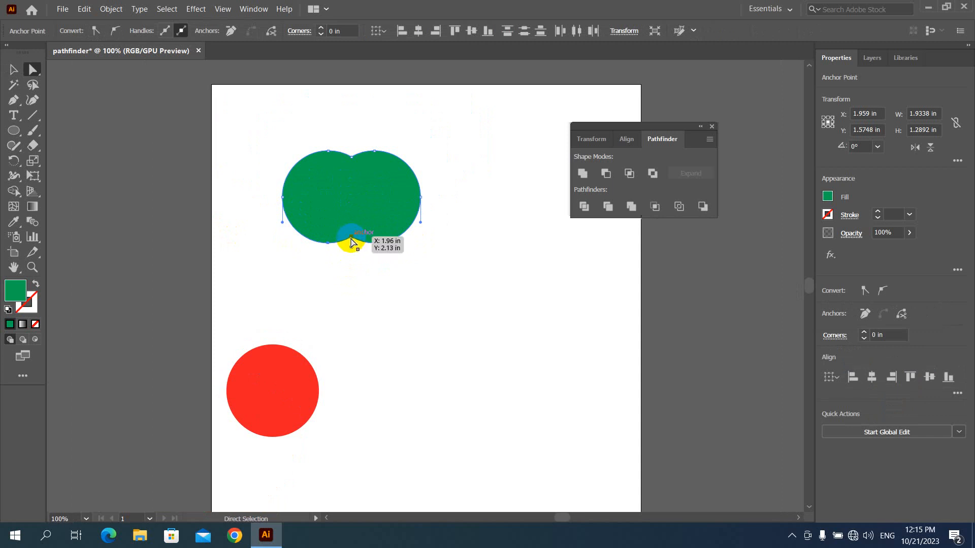
{"action": "left_click_drag", "start_coordinate": [351, 241], "coordinate": [349, 273]}
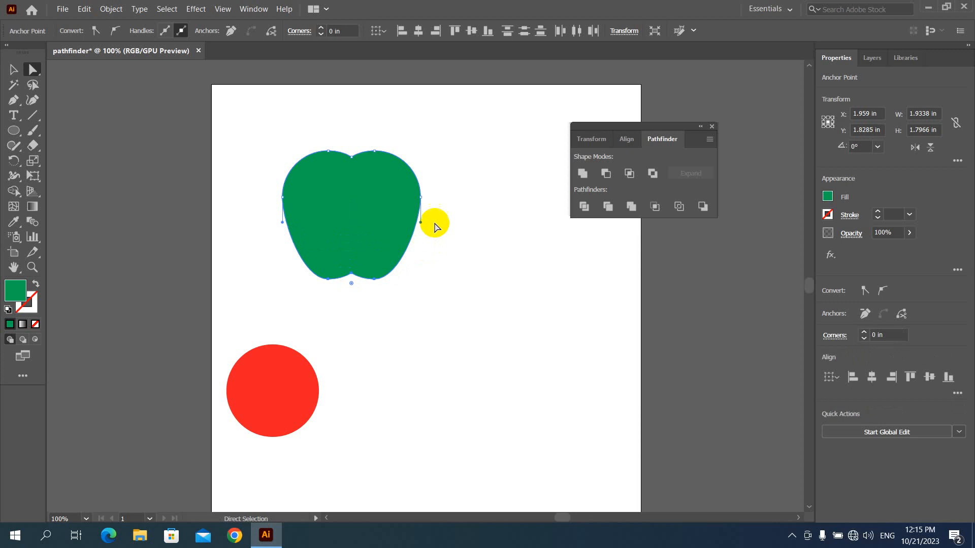
{"action": "left_click", "coordinate": [453, 222]}
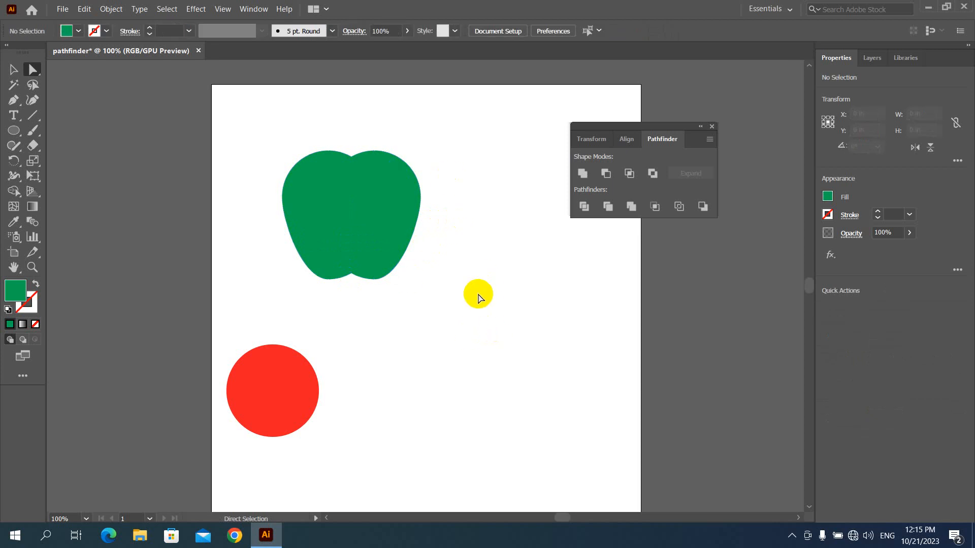
- Place a copy of the red circle over the green shape's upper-right edge and scale it to about 1.1 in across
{"action": "key", "text": "v"}
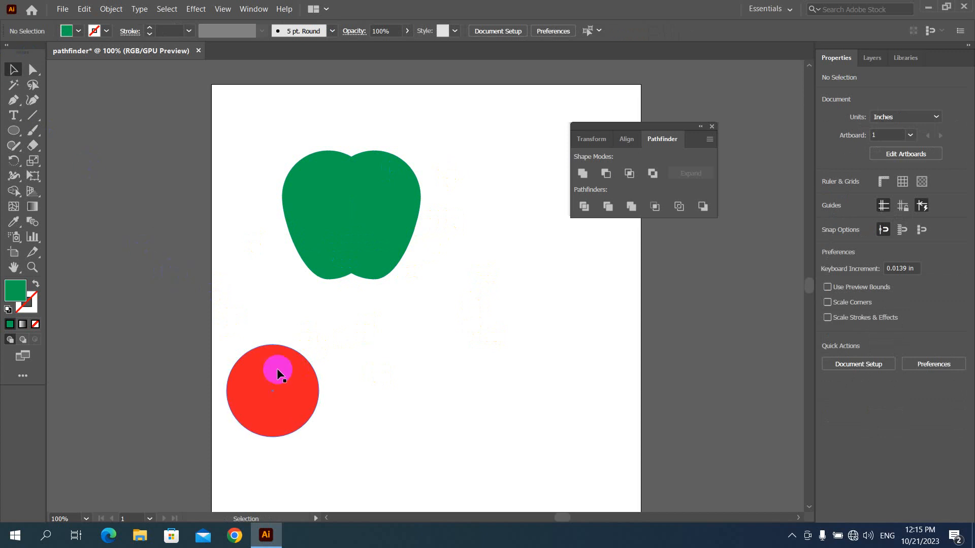
{"action": "left_click_drag", "start_coordinate": [279, 376], "coordinate": [311, 381]}
{"action": "left_click", "coordinate": [448, 174]}
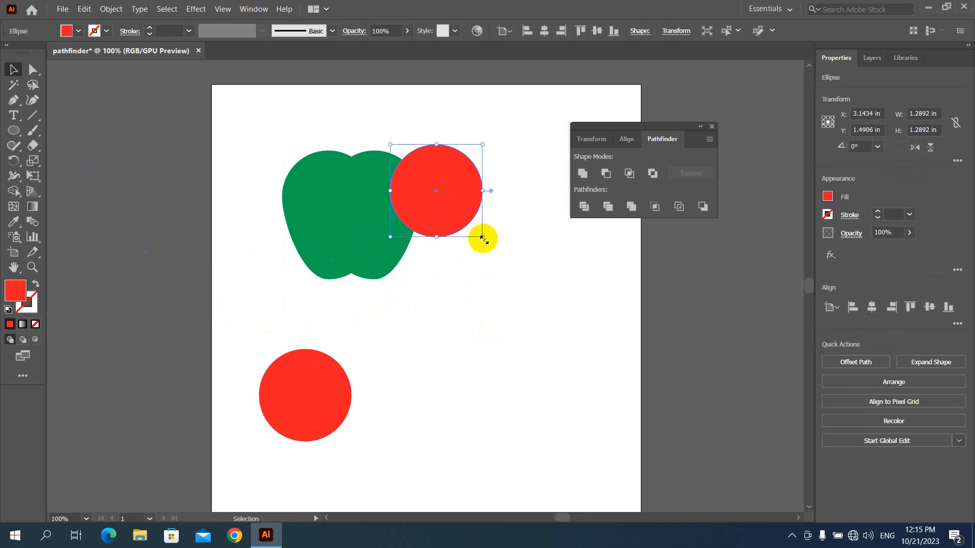
{"action": "left_click_drag", "start_coordinate": [482, 236], "coordinate": [466, 222]}
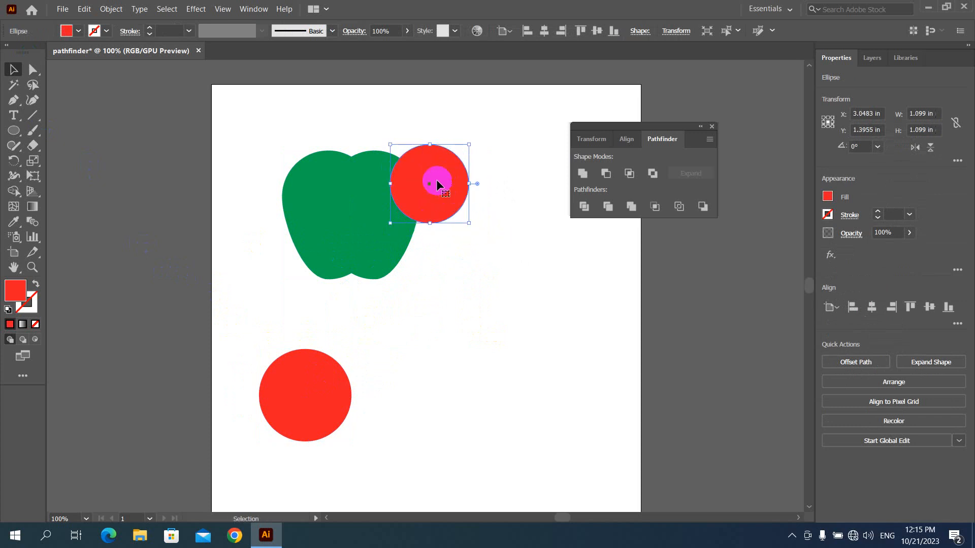
{"action": "mouse_move", "coordinate": [435, 178]}
{"action": "left_mouse_down"}
{"action": "mouse_move", "coordinate": [442, 182]}
{"action": "mouse_move", "coordinate": [435, 182]}
{"action": "left_mouse_up"}
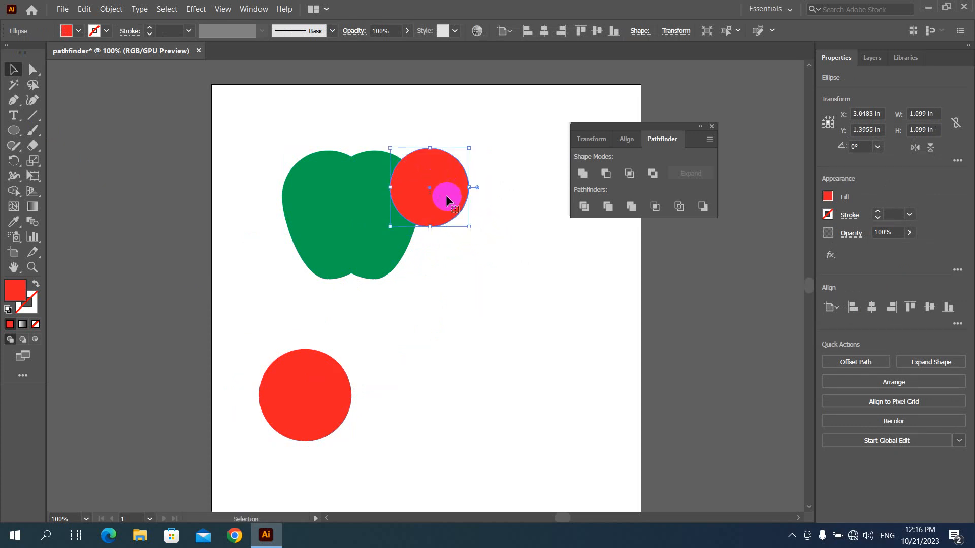
- Try subtracting the small red circle from the green shape with Minus Front, and undo it
{"action": "left_click_drag", "start_coordinate": [328, 116], "coordinate": [498, 247]}
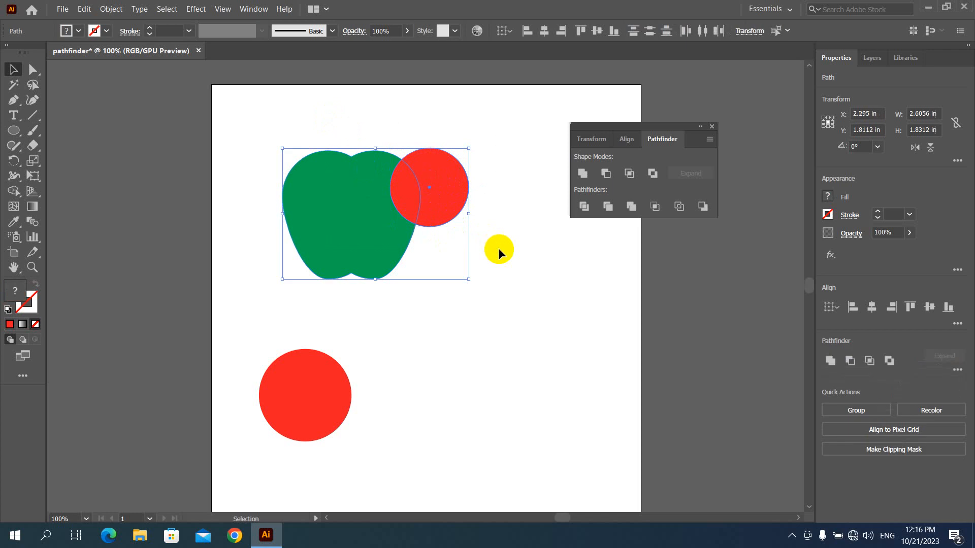
{"action": "left_click", "coordinate": [607, 173]}
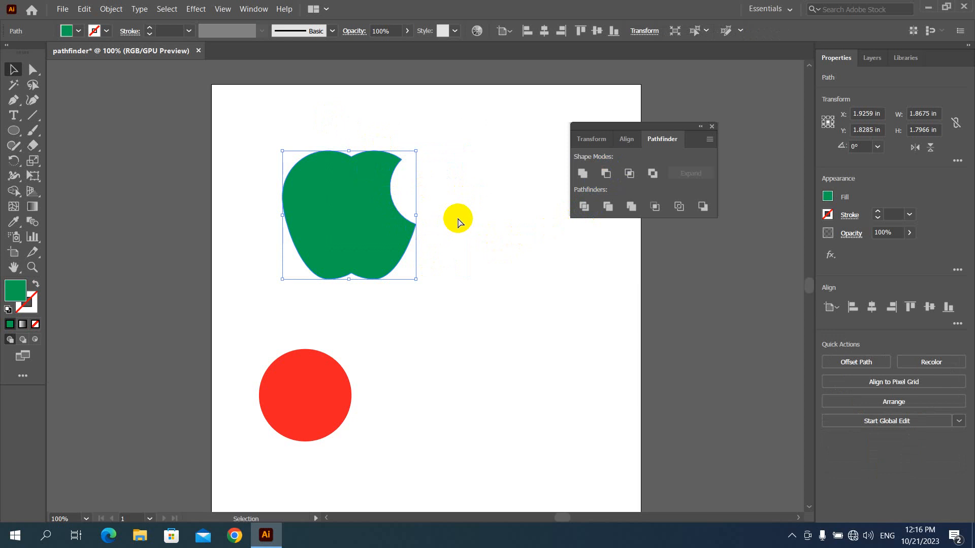
{"action": "key", "text": "ctrl+z"}
{"action": "left_click", "coordinate": [500, 176]}
- Nudge the small red circle slightly down and right, and cut it out of the green shape with Minus Front
{"action": "left_click_drag", "start_coordinate": [430, 180], "coordinate": [433, 189]}
{"action": "left_click", "coordinate": [490, 152]}
{"action": "left_click_drag", "start_coordinate": [310, 110], "coordinate": [497, 259]}
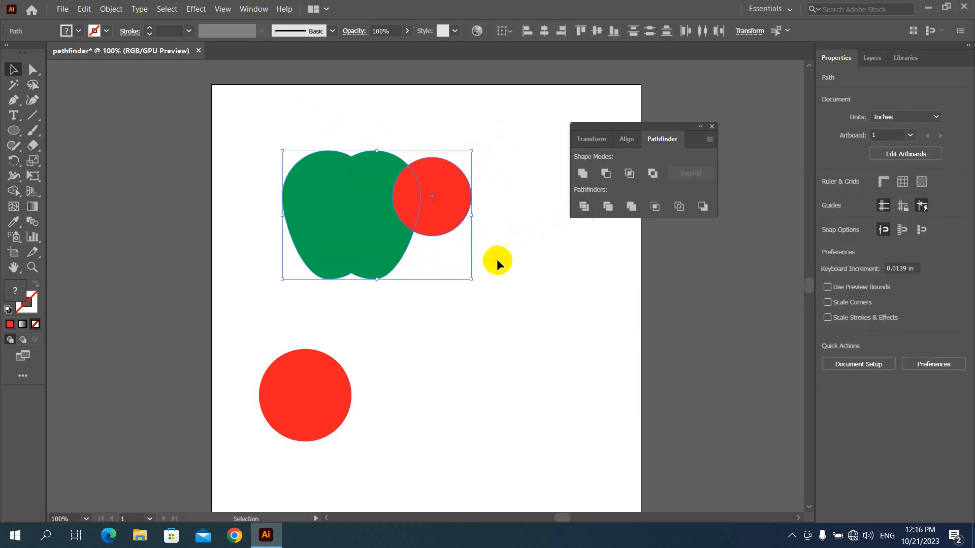
{"action": "left_click", "coordinate": [606, 173]}
{"action": "left_click", "coordinate": [413, 289]}
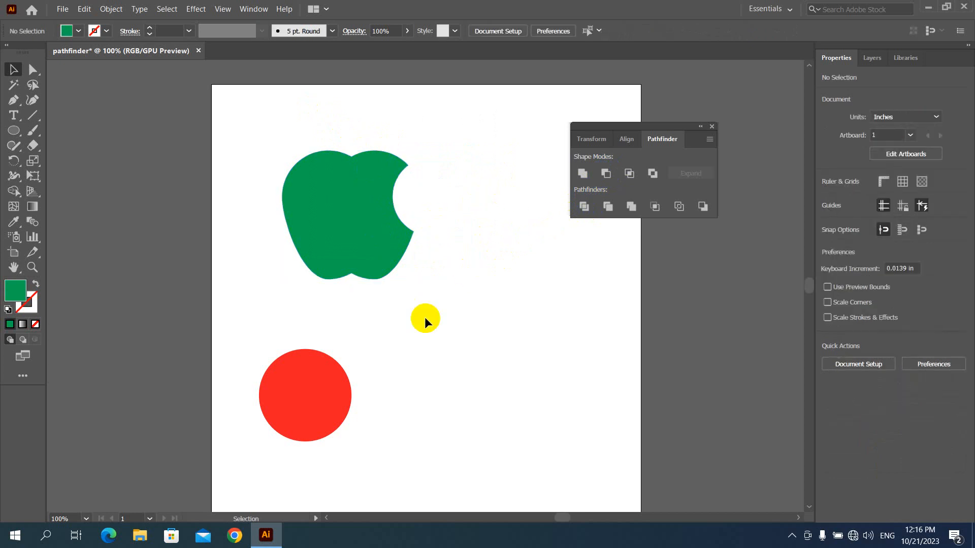
- Duplicate the remaining red circle about 0.92 in to the right and intersect the two circles into a leaf shape
{"action": "left_click_drag", "start_coordinate": [304, 396], "coordinate": [403, 367]}
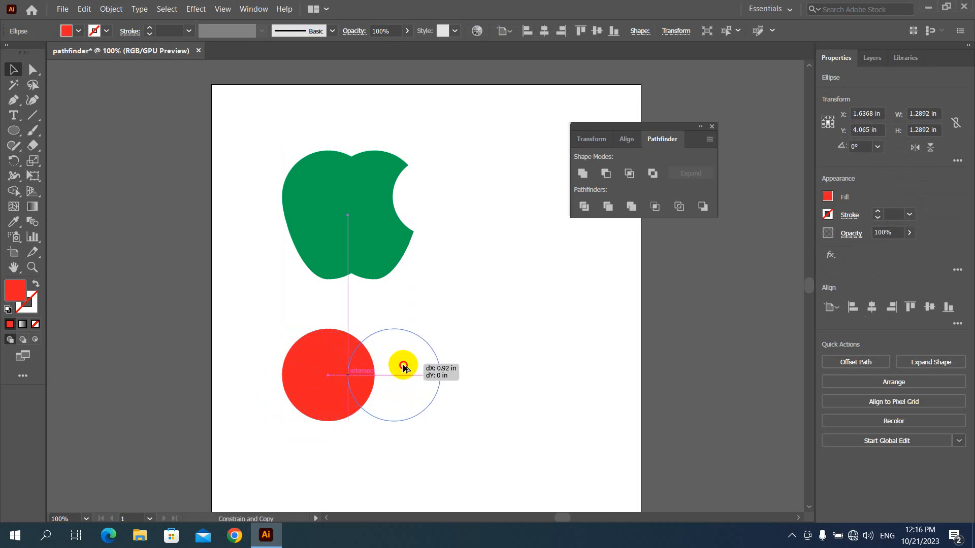
{"action": "left_click_drag", "start_coordinate": [404, 367], "coordinate": [402, 364]}
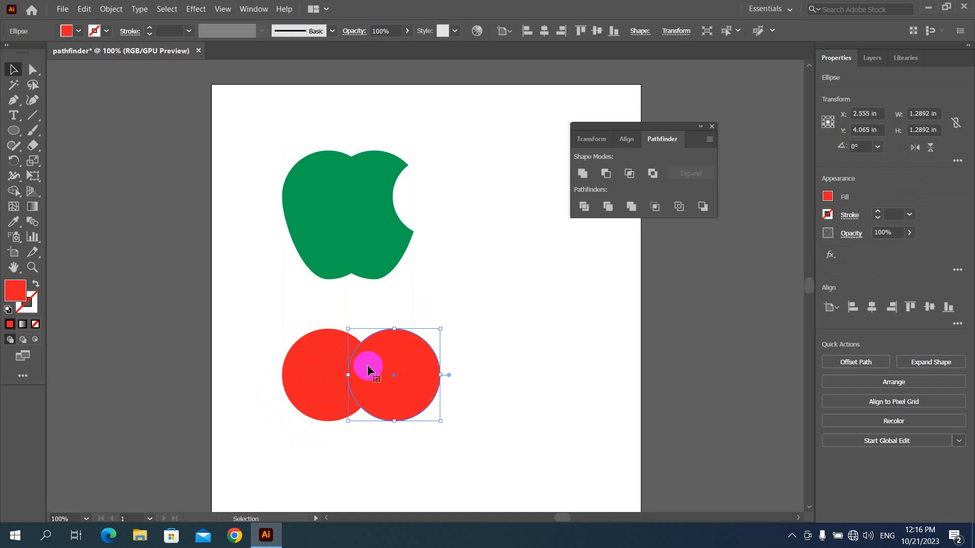
{"action": "left_click_drag", "start_coordinate": [269, 302], "coordinate": [488, 446]}
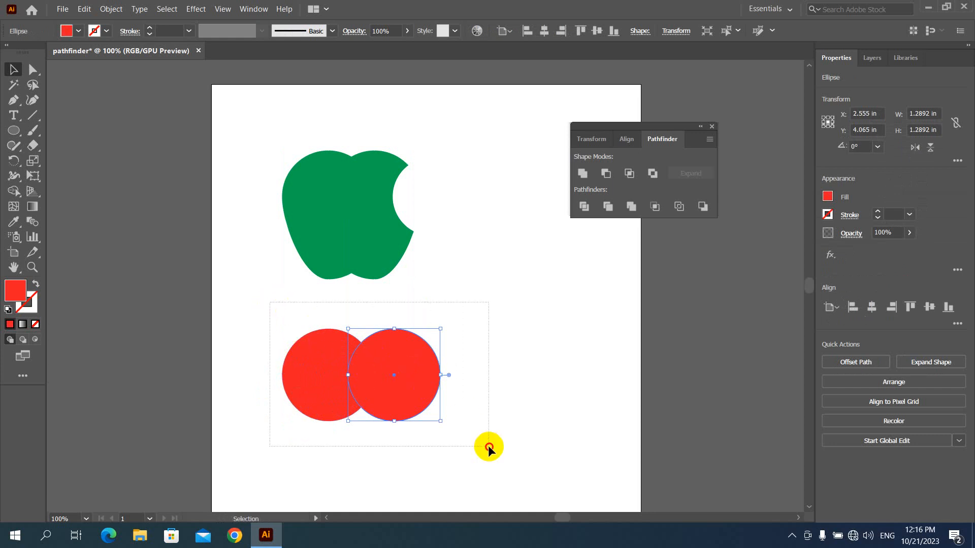
{"action": "left_click", "coordinate": [630, 173]}
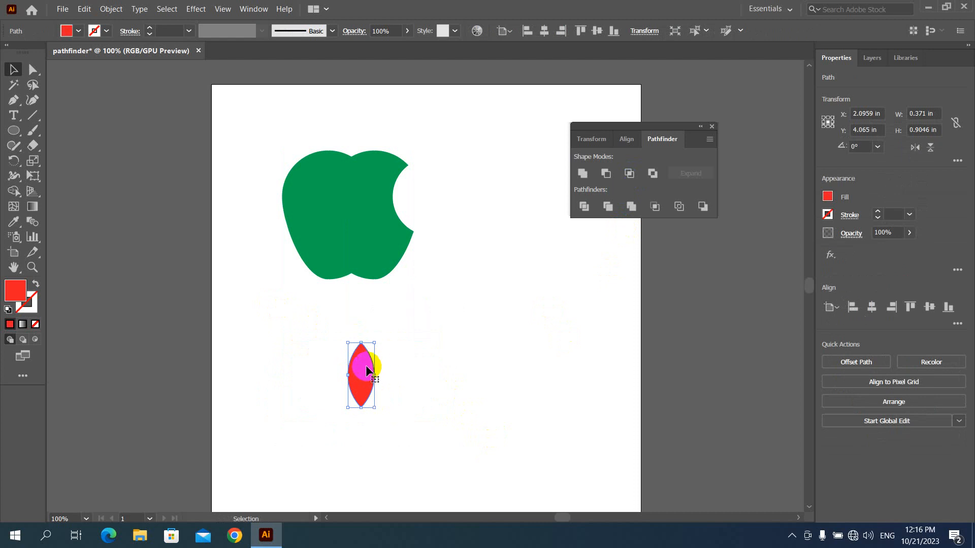
- Move the red leaf just above the notch on top of the green apple and rotate it to about 313°
{"action": "left_click_drag", "start_coordinate": [365, 364], "coordinate": [354, 116]}
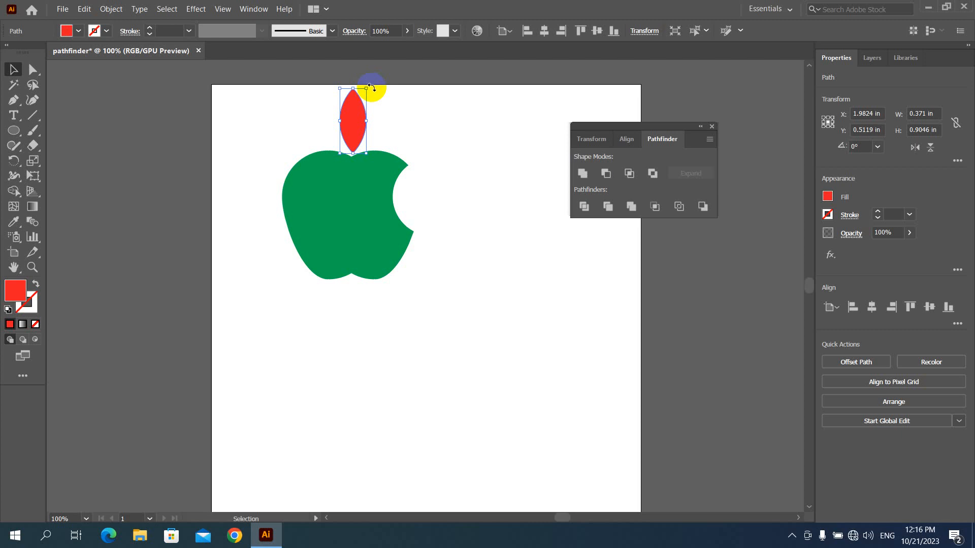
{"action": "left_click_drag", "start_coordinate": [370, 86], "coordinate": [375, 126]}
{"action": "left_click", "coordinate": [446, 175]}
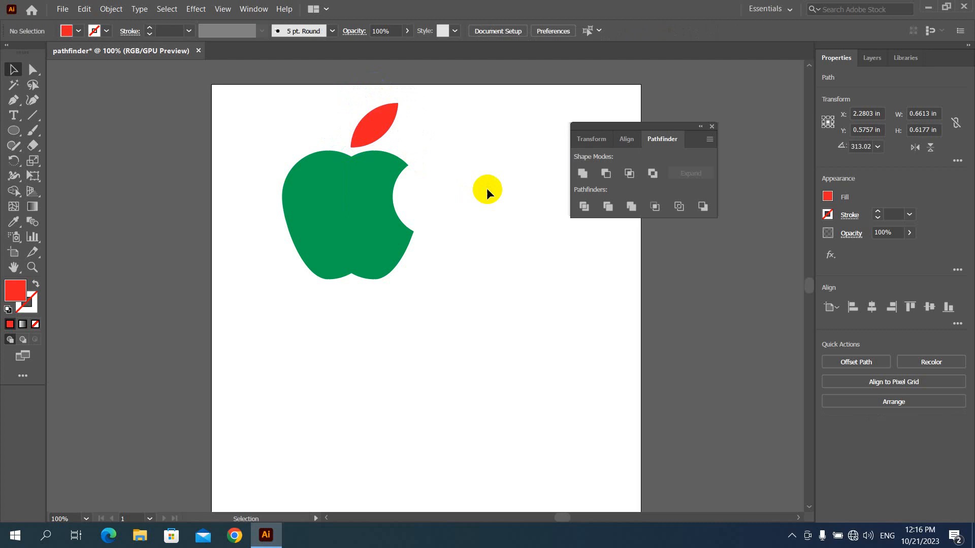
- Fill both the apple body and the leaf with black
{"action": "left_click_drag", "start_coordinate": [257, 100], "coordinate": [490, 333]}
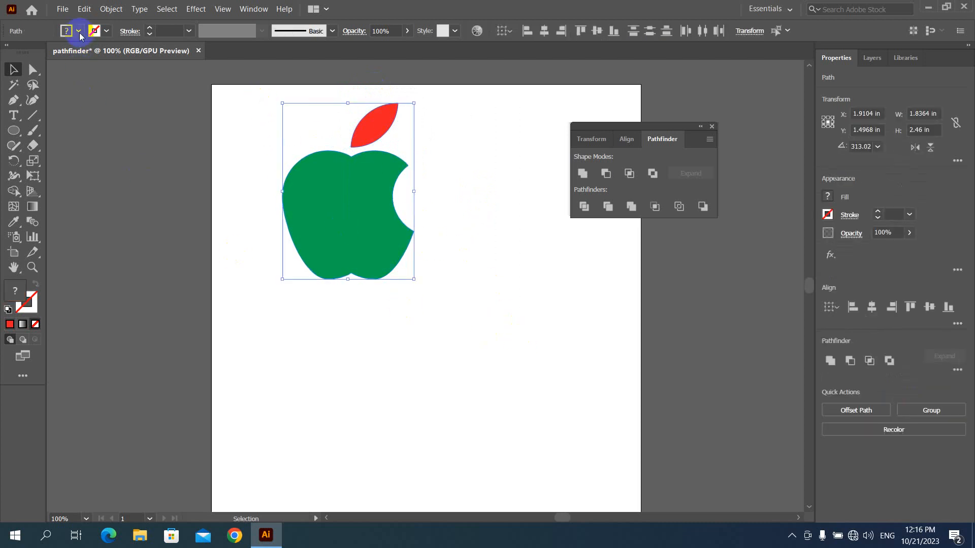
{"action": "left_click", "coordinate": [79, 32]}
{"action": "left_click", "coordinate": [35, 56]}
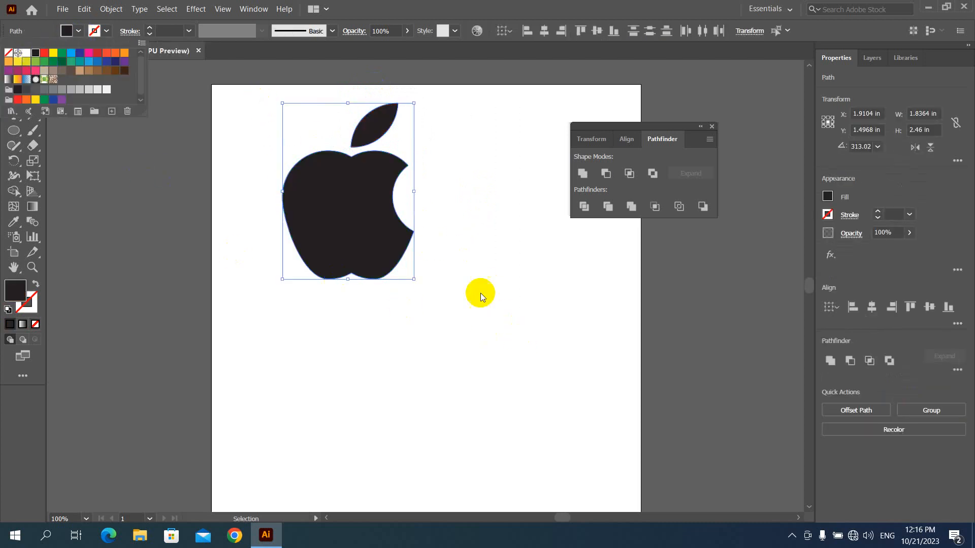
{"action": "left_click", "coordinate": [515, 275]}
{"action": "left_click", "coordinate": [513, 273]}
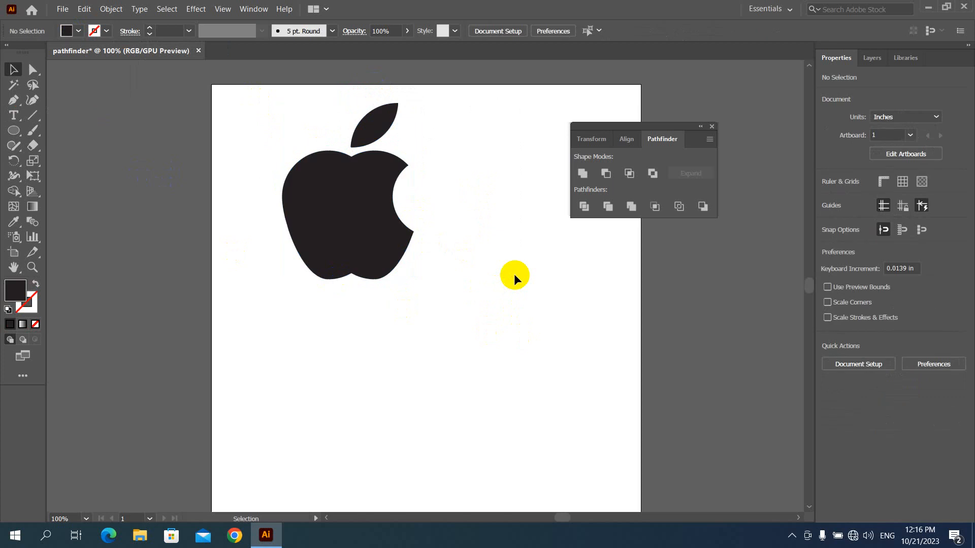